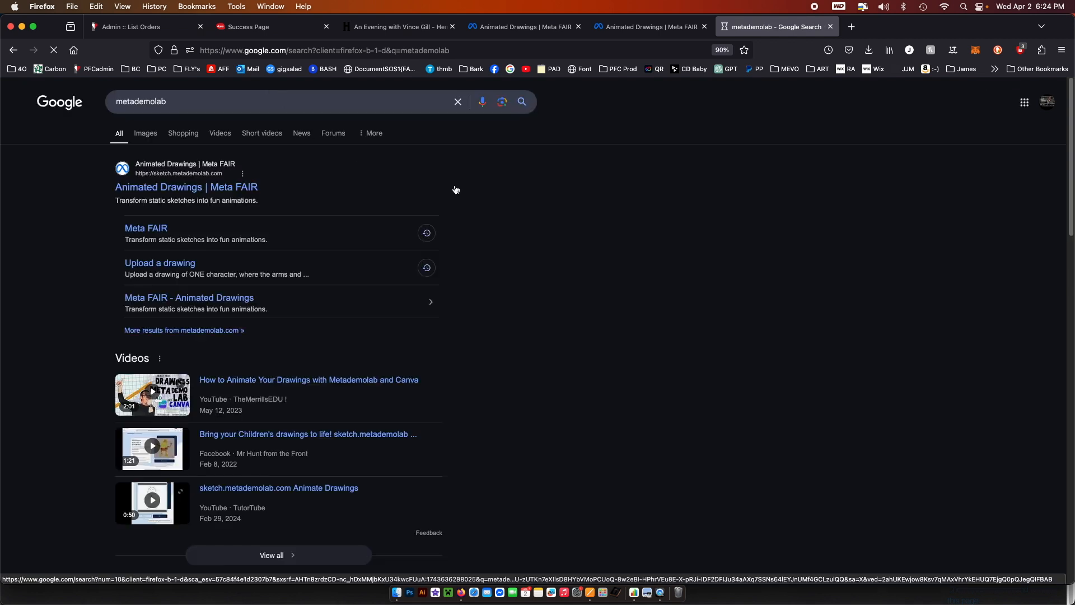
- Open the Animated Drawings demo from the search results and upload IMG_1964.jpg from the Desktop as the drawing
left_click(206, 189)
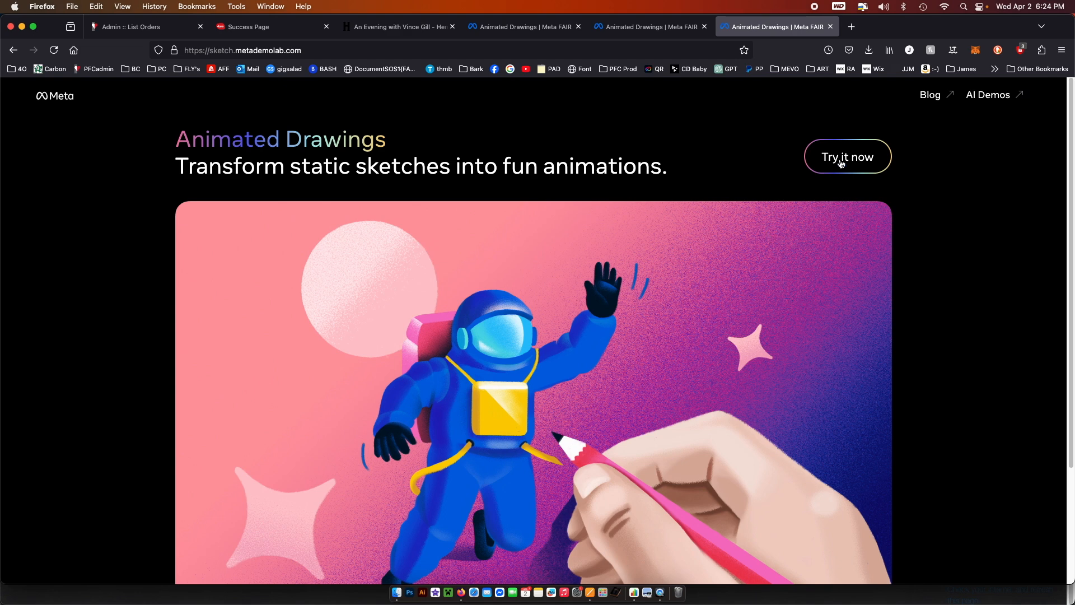
left_click(841, 164)
left_click(503, 438)
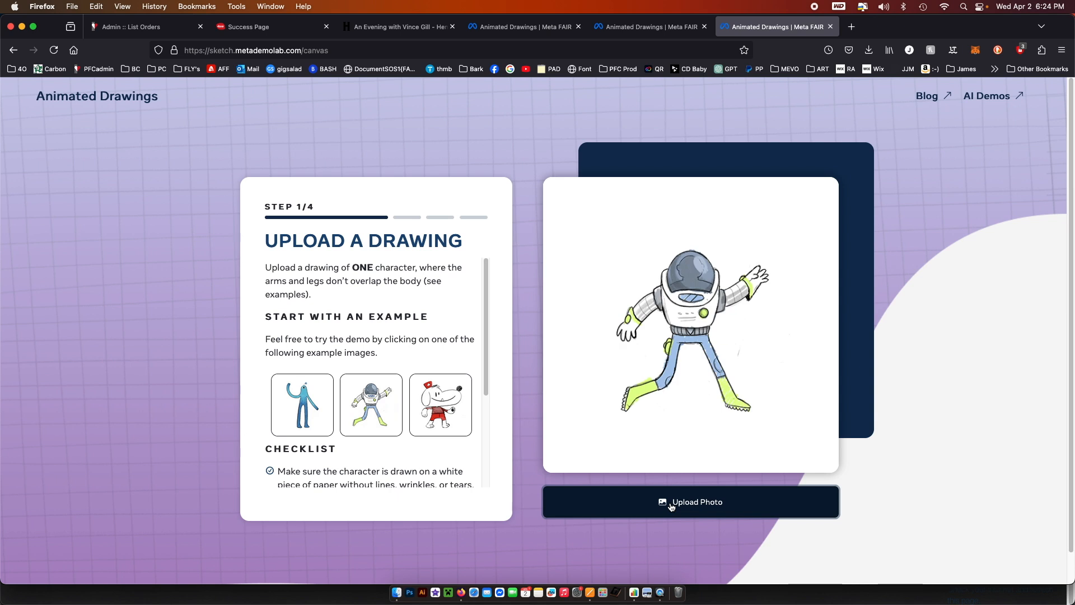
left_click(796, 379)
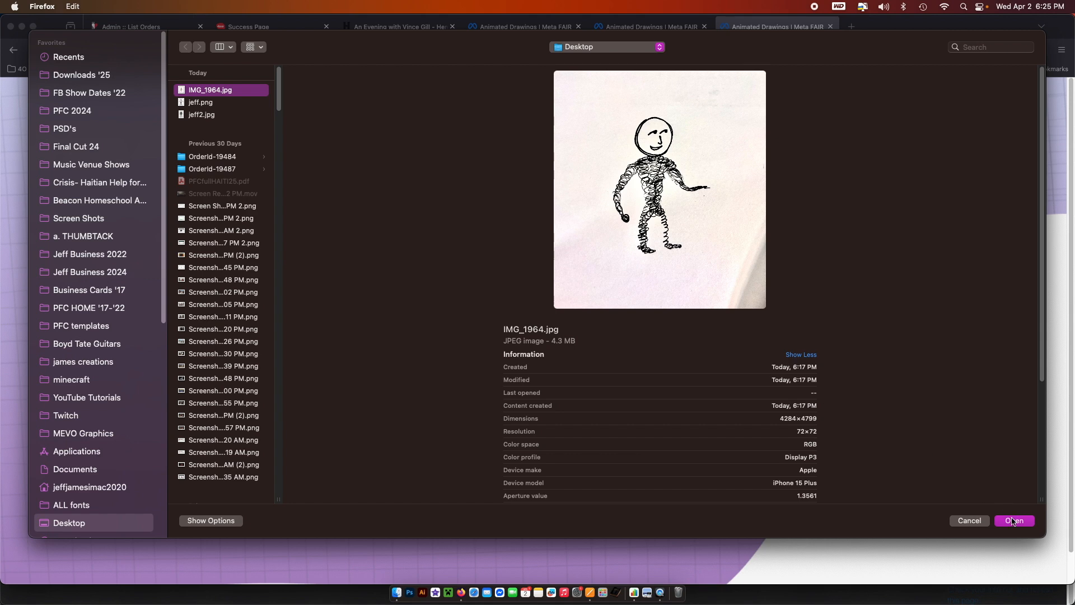
left_click(1012, 521)
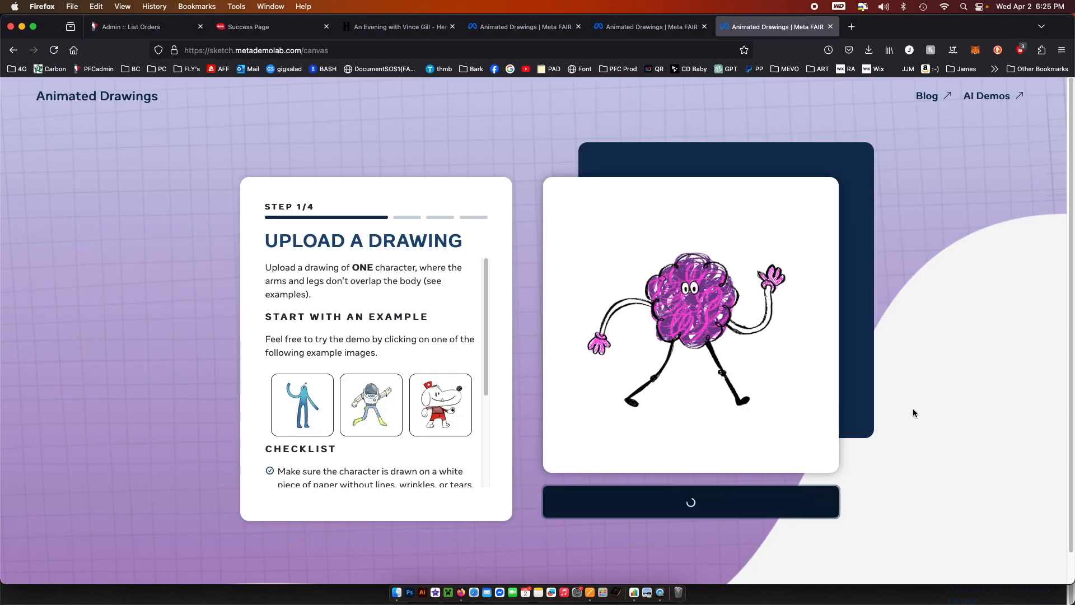
left_click(699, 507)
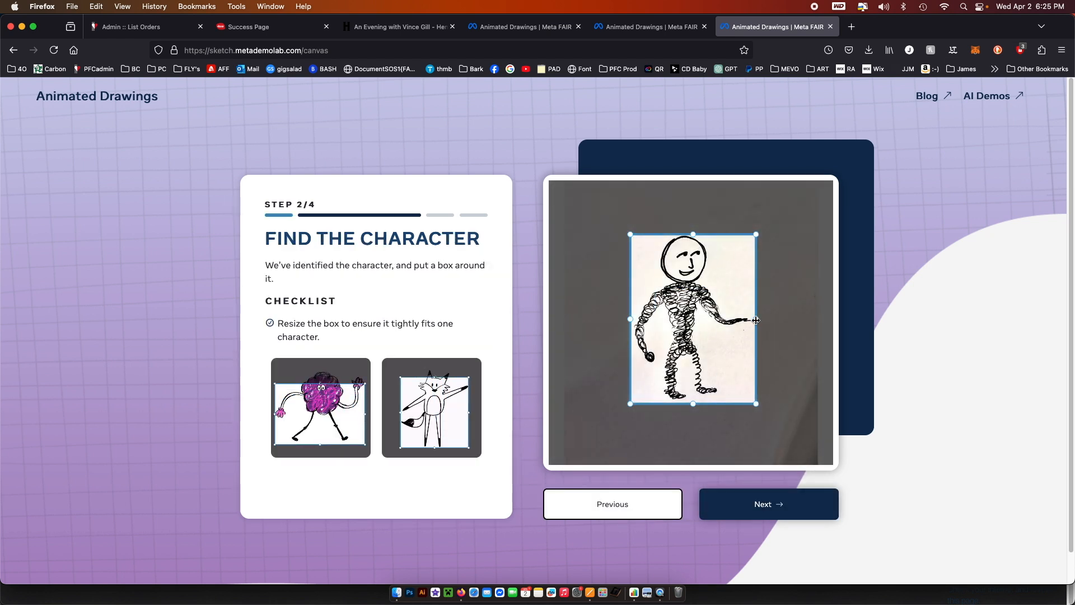
- Widen the character box slightly beyond the bent arm and accept the detected highlight mask and joints
left_click_drag(628, 319, 625, 320)
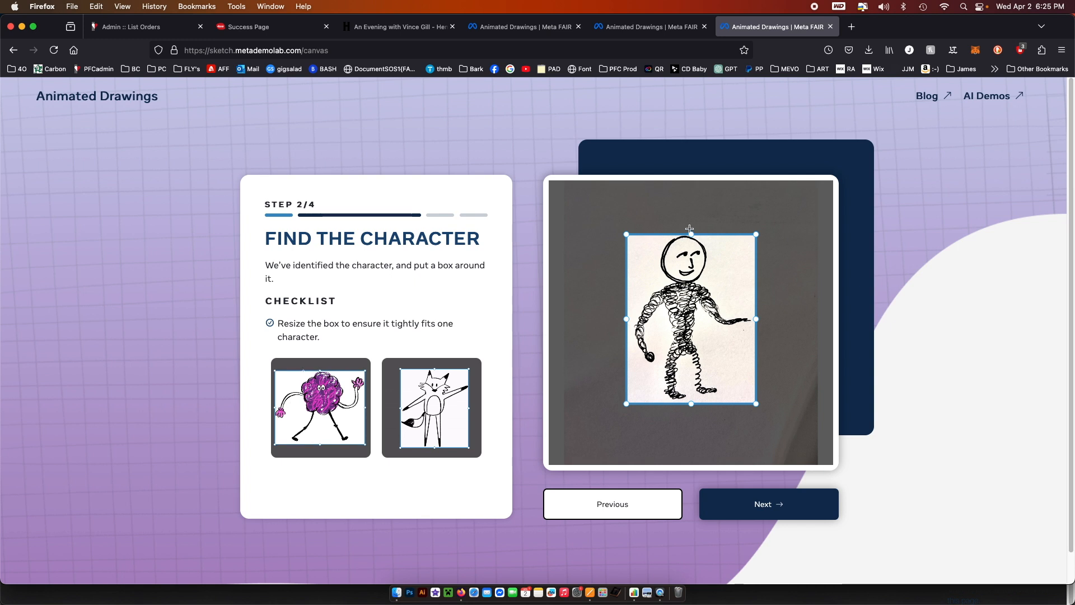
left_click(749, 509)
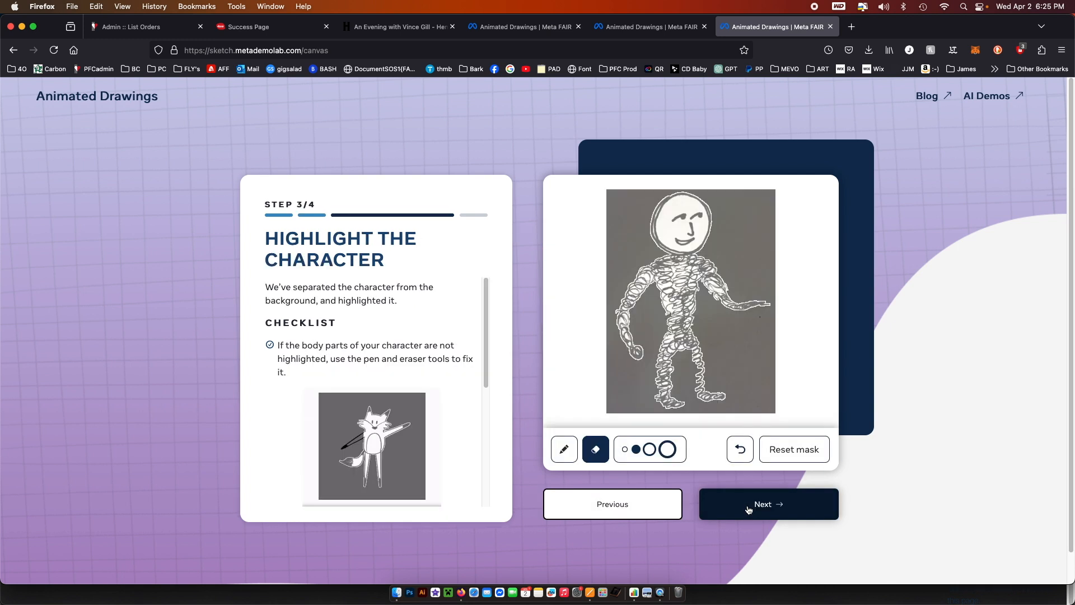
left_click(760, 505)
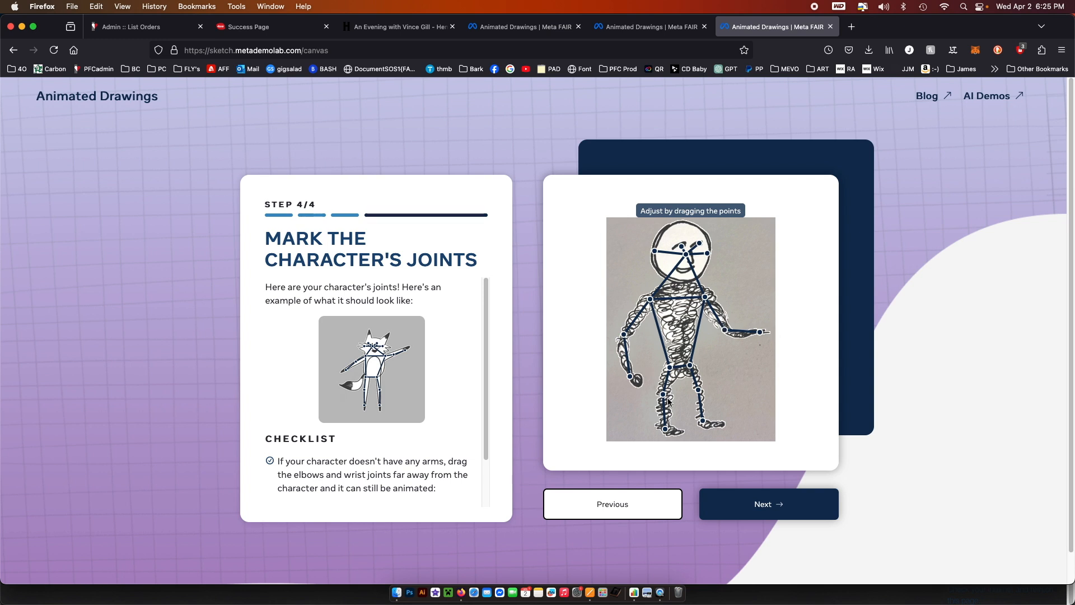
left_click(742, 503)
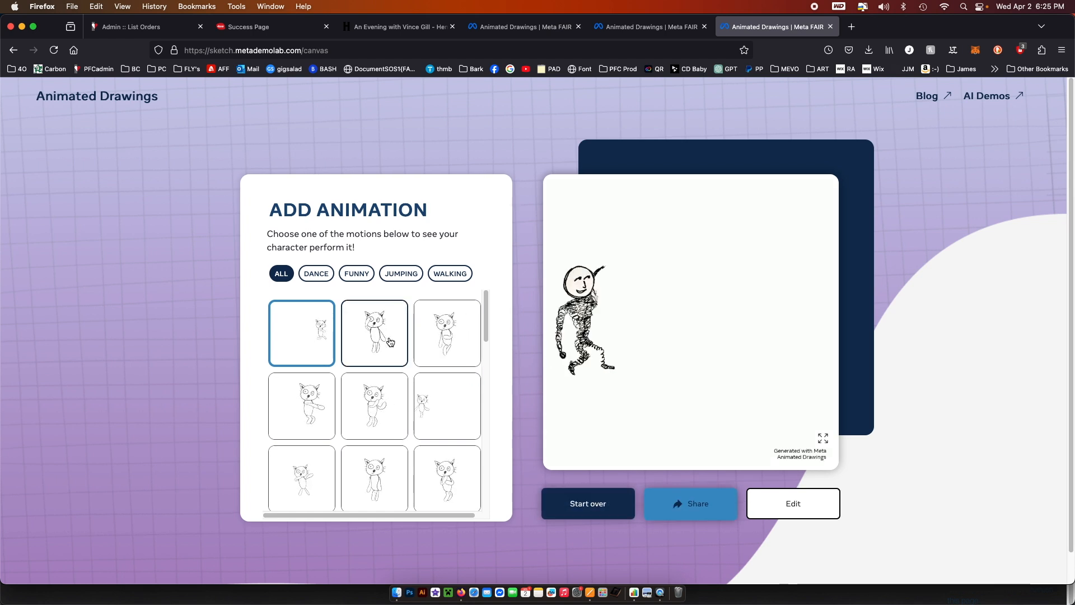
- Preview the waving motion and one of the Dance motions on the scribbled character
left_click(390, 343)
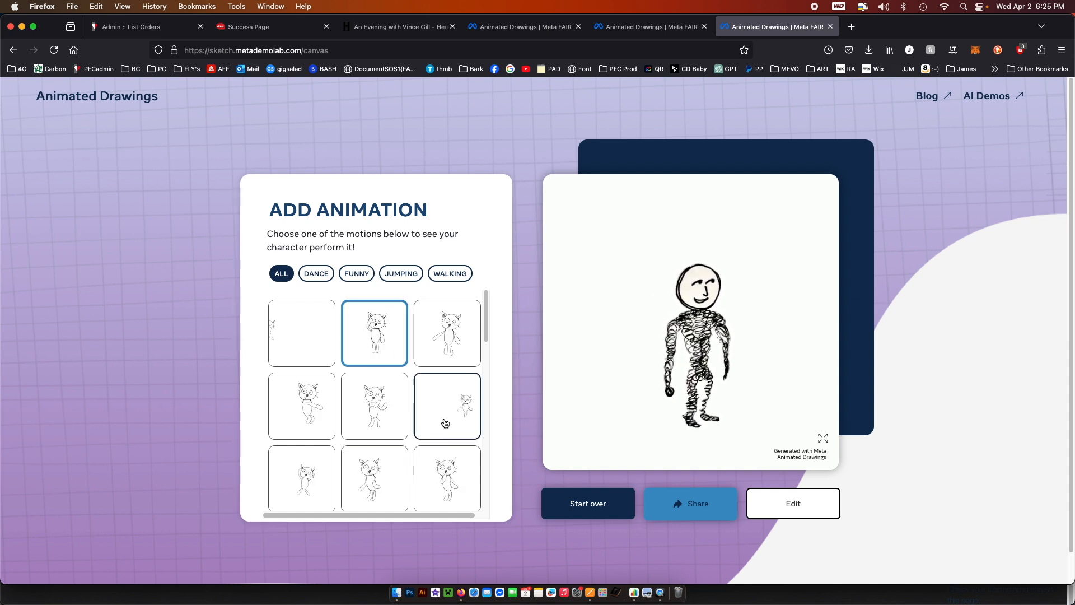
left_click(316, 273)
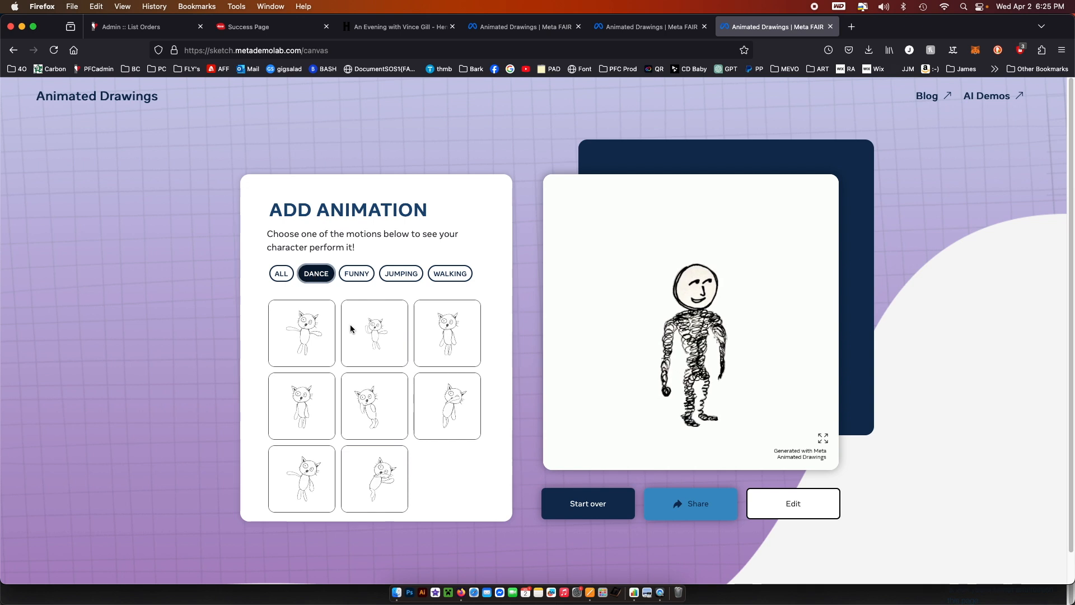
left_click(306, 483)
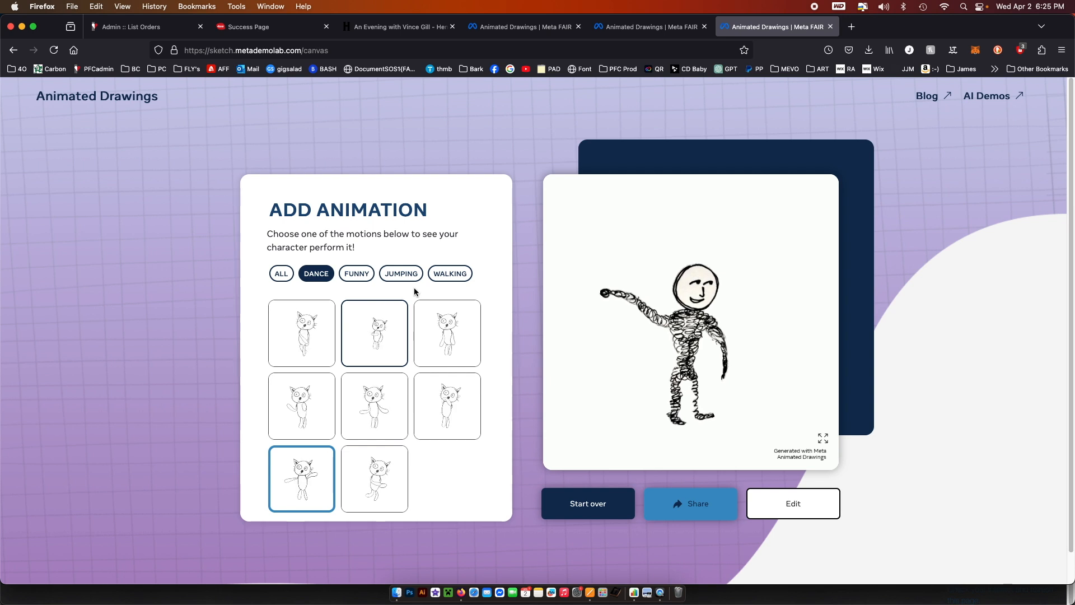
- Apply the jump attack motion from the Jumping category to the character and download the animation video
left_click(357, 280)
left_click(401, 274)
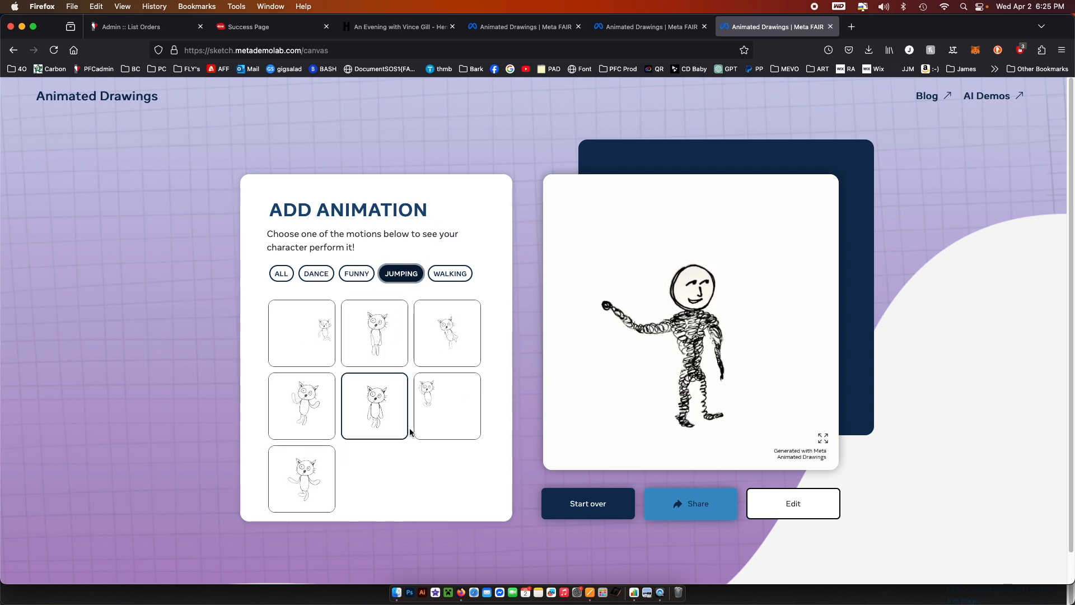
left_click(428, 423)
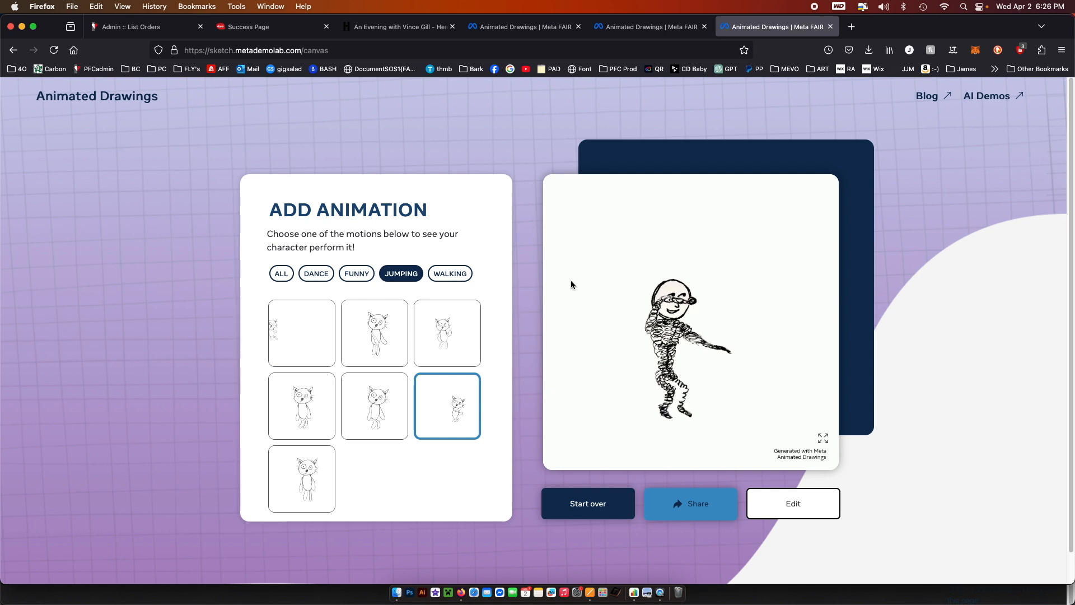
left_click(690, 504)
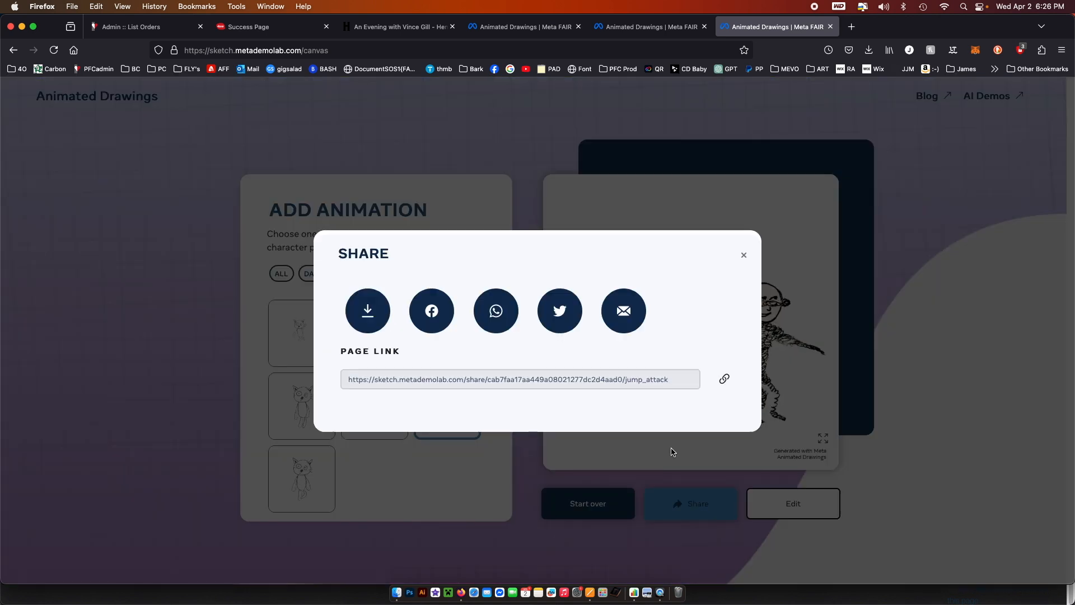
left_click(372, 324)
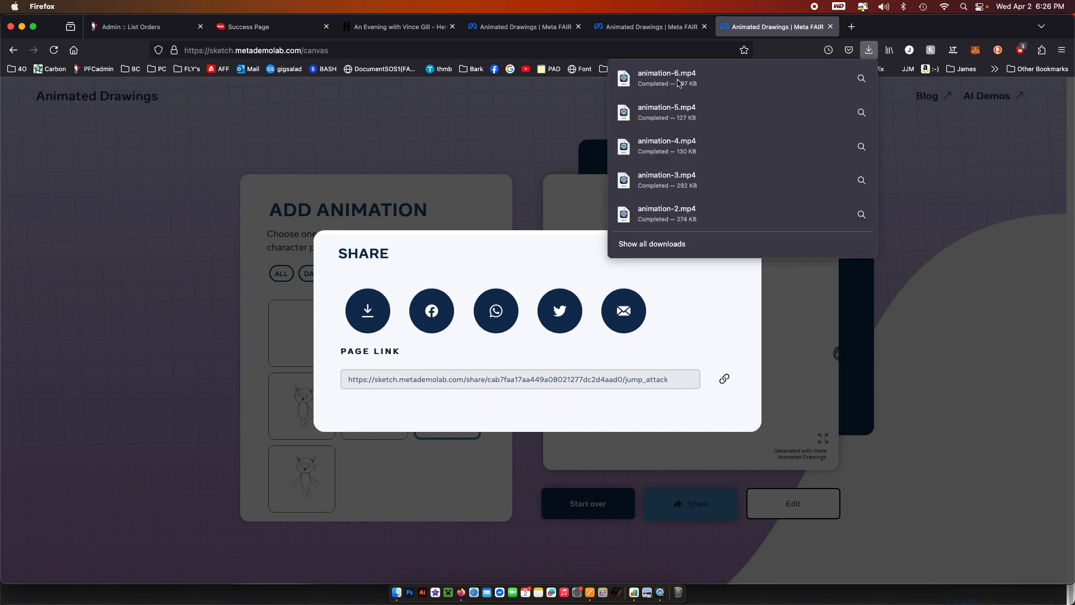
- Play the downloaded animation-6.mp4 in QuickTime Player to check it, and close the video
left_click(679, 83)
left_click(626, 334)
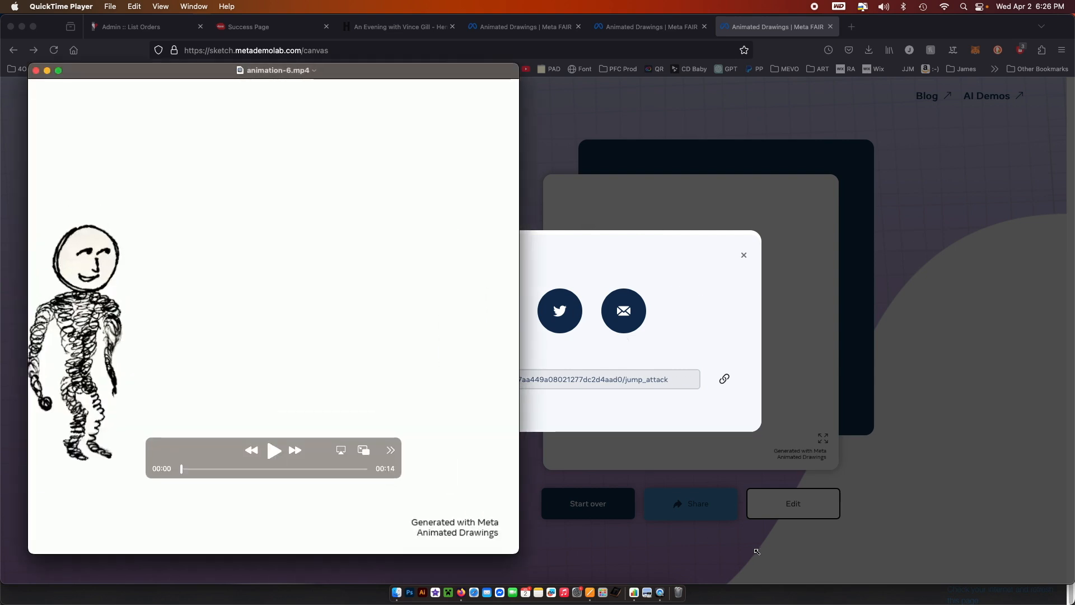
left_click(274, 450)
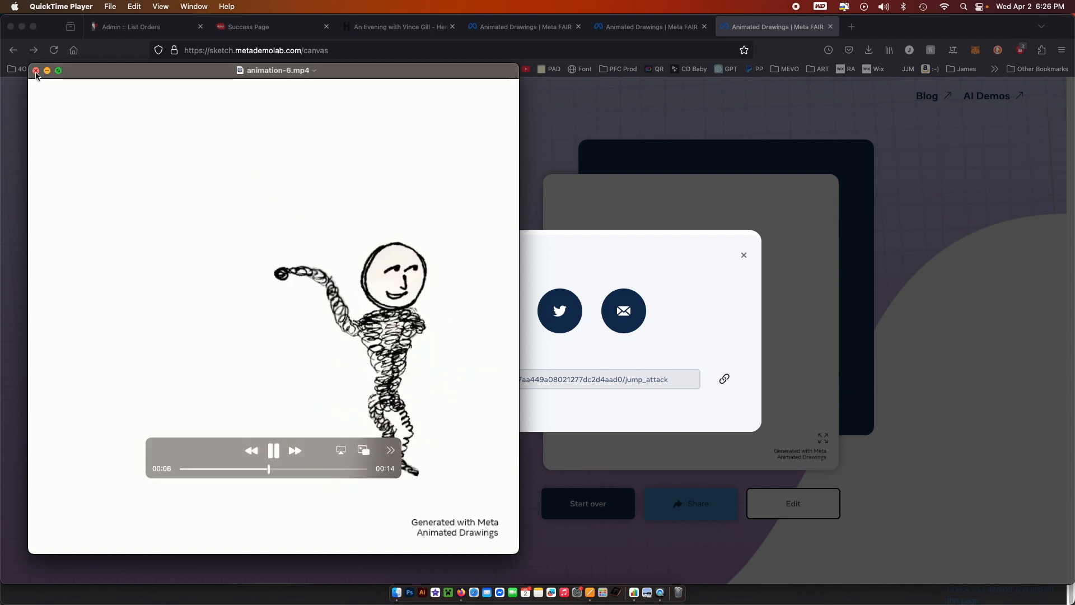
left_click(36, 70)
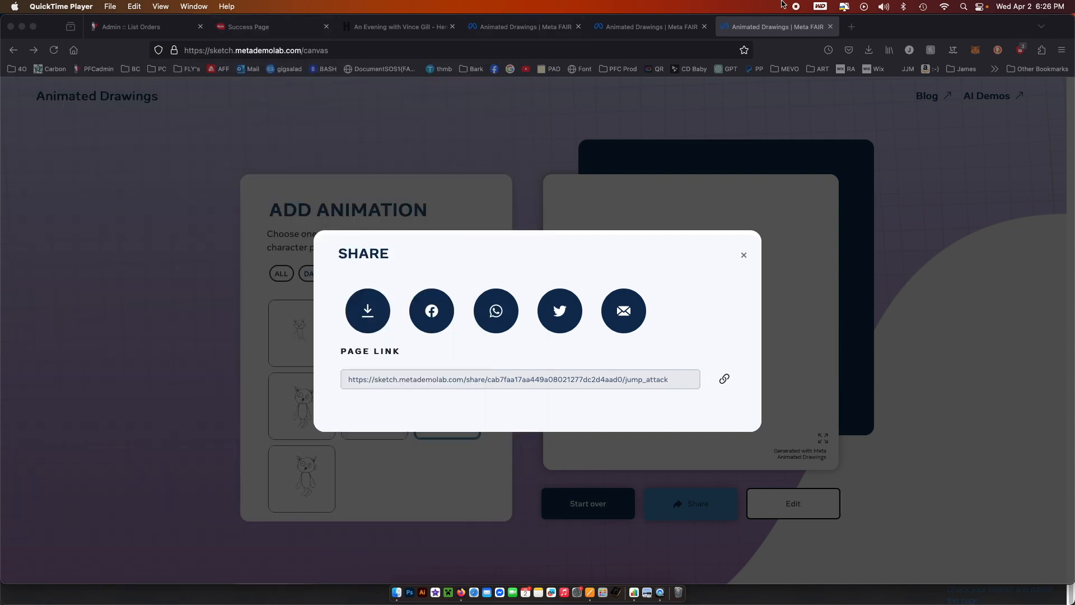
- Close the share dialog and start over with IMG_1969 4.jpg from the Desktop as the new drawing
left_click(742, 261)
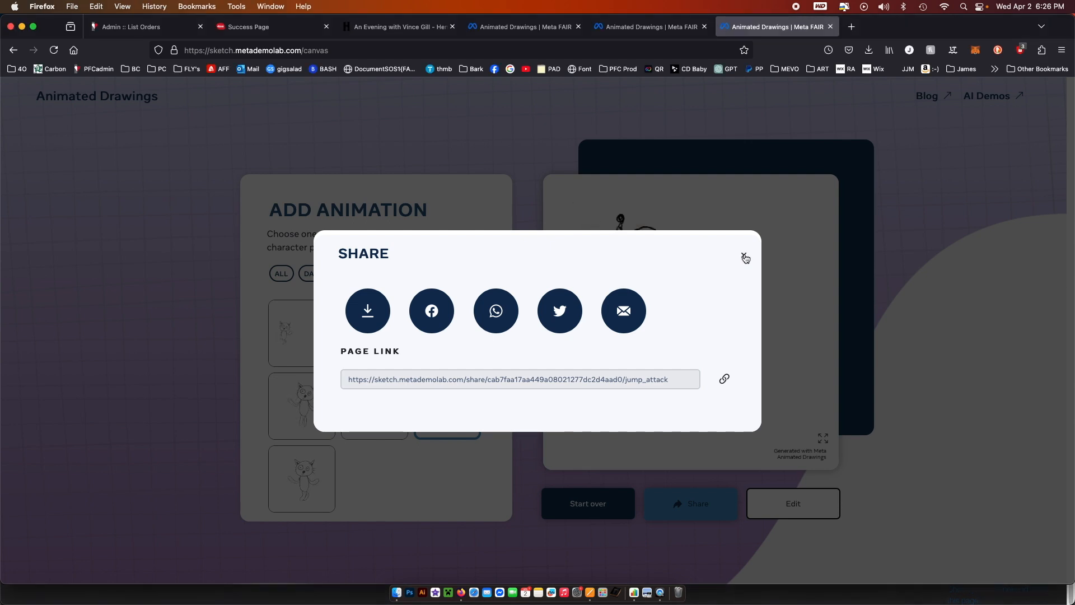
left_click(745, 258)
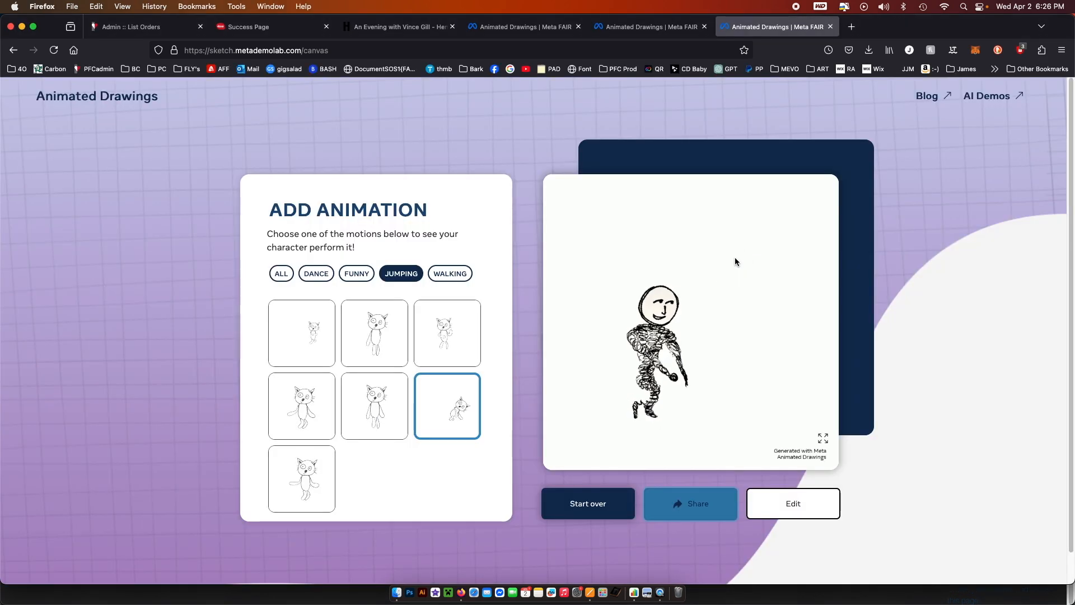
left_click(583, 510)
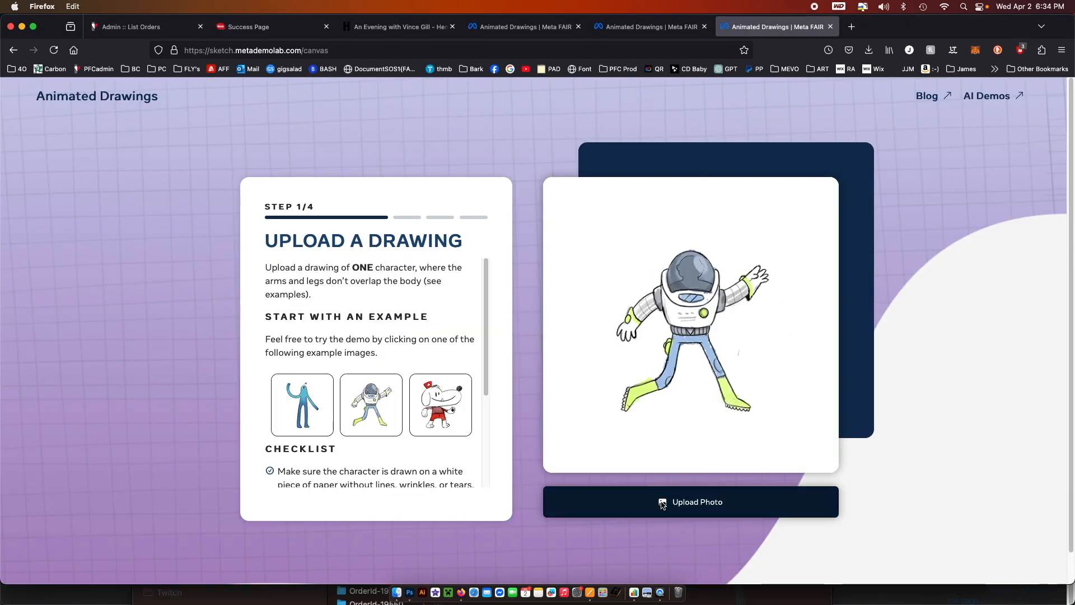
left_click(663, 504)
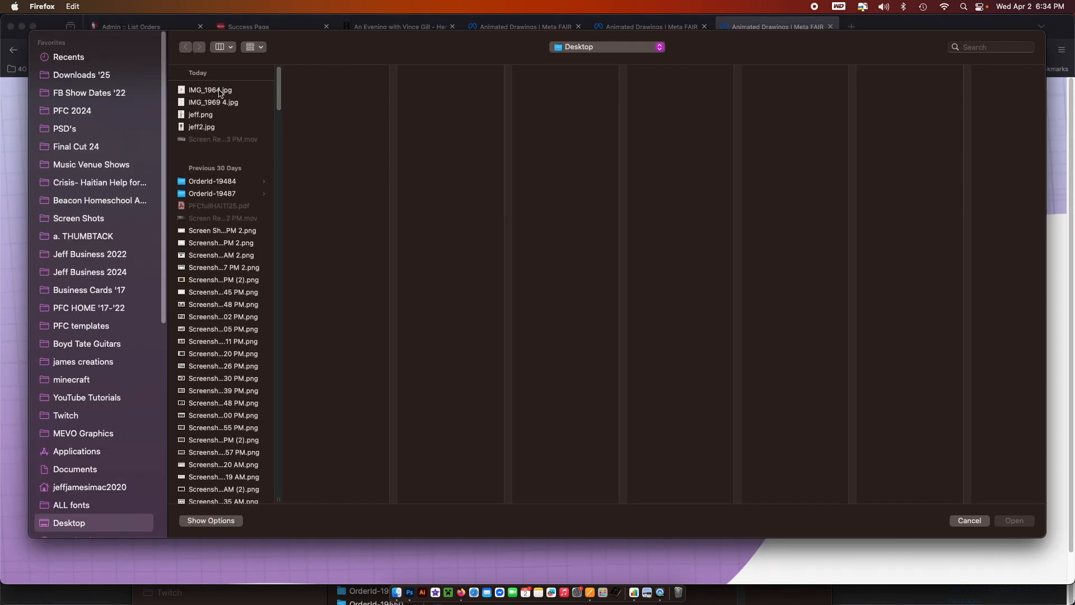
left_click(245, 106)
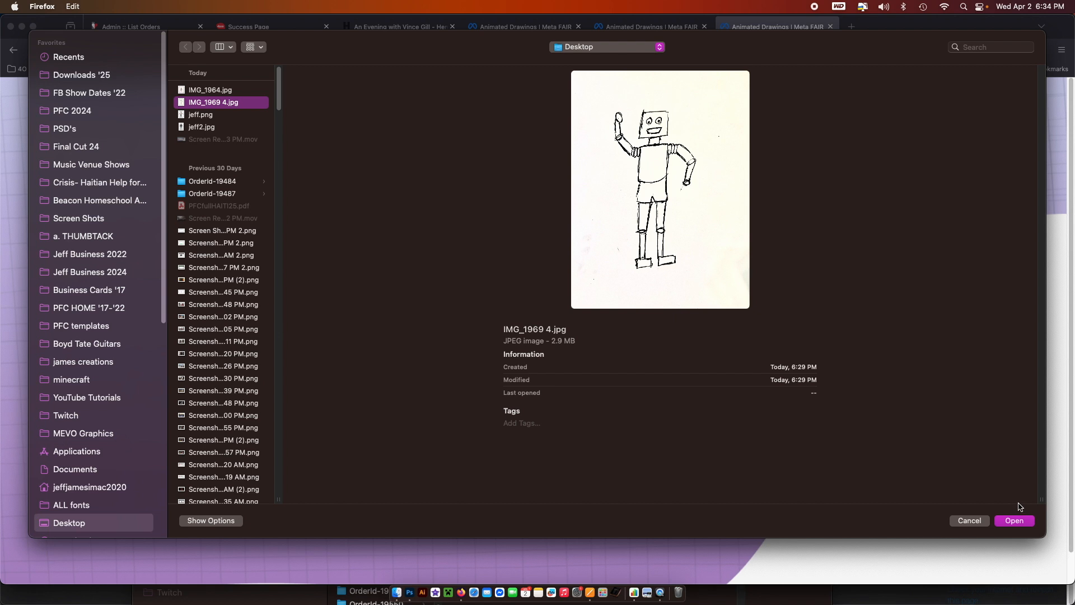
left_click(1016, 521)
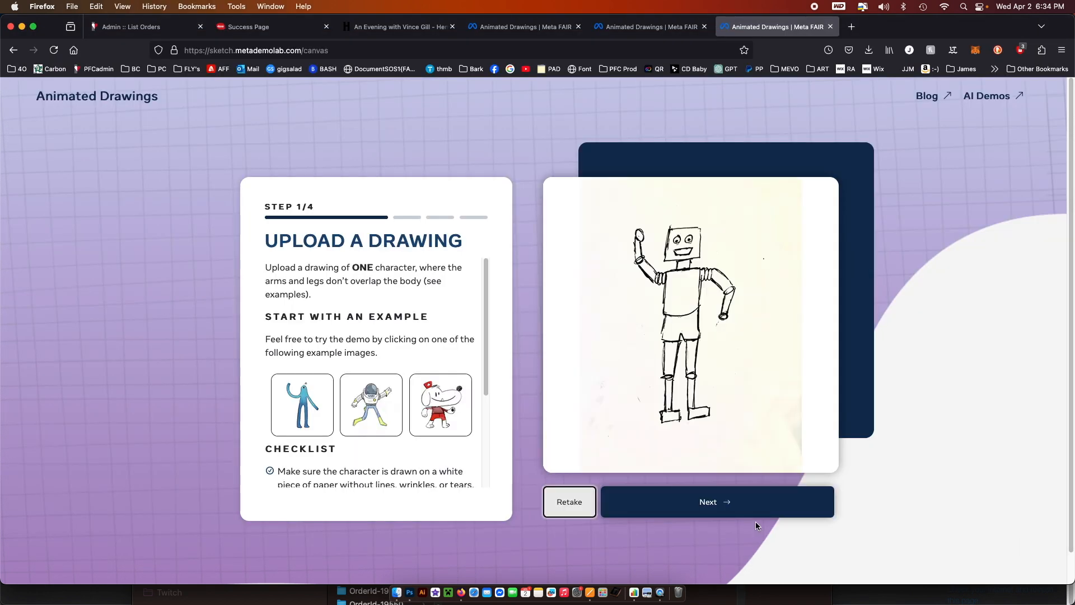
left_click(736, 508)
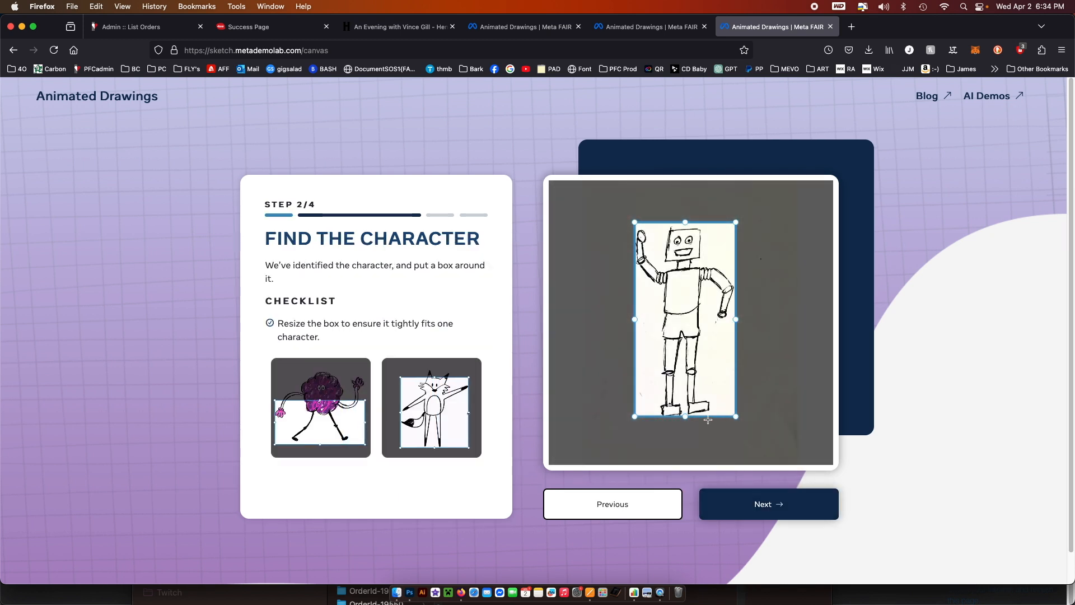
- Enlarge the box slightly below the robot's feet and outside both arms, and accept the detected mask and joints
left_click_drag(689, 417, 687, 419)
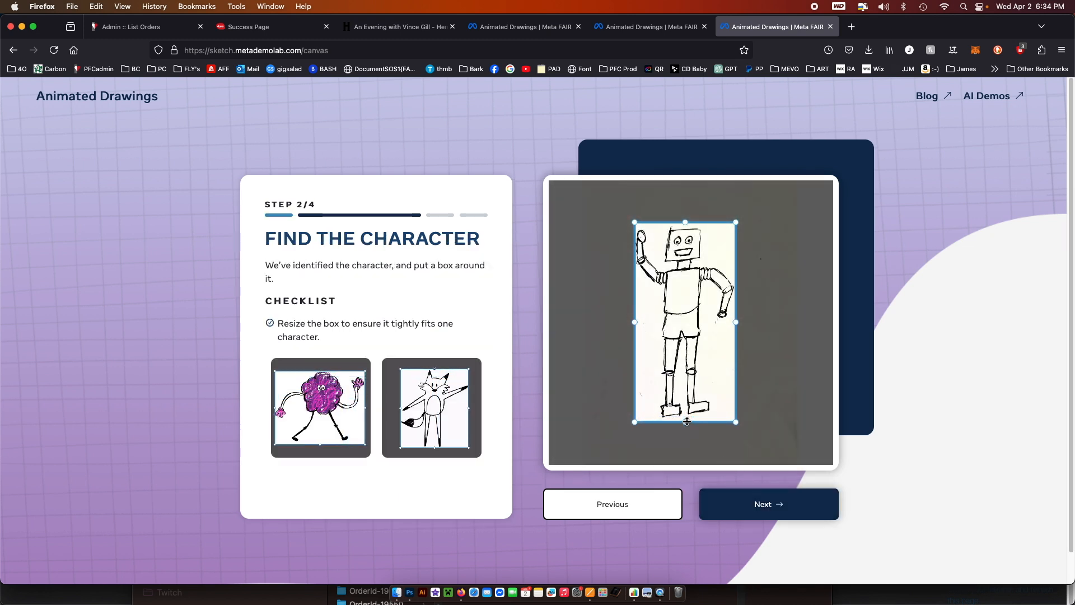
left_click_drag(634, 323, 631, 321)
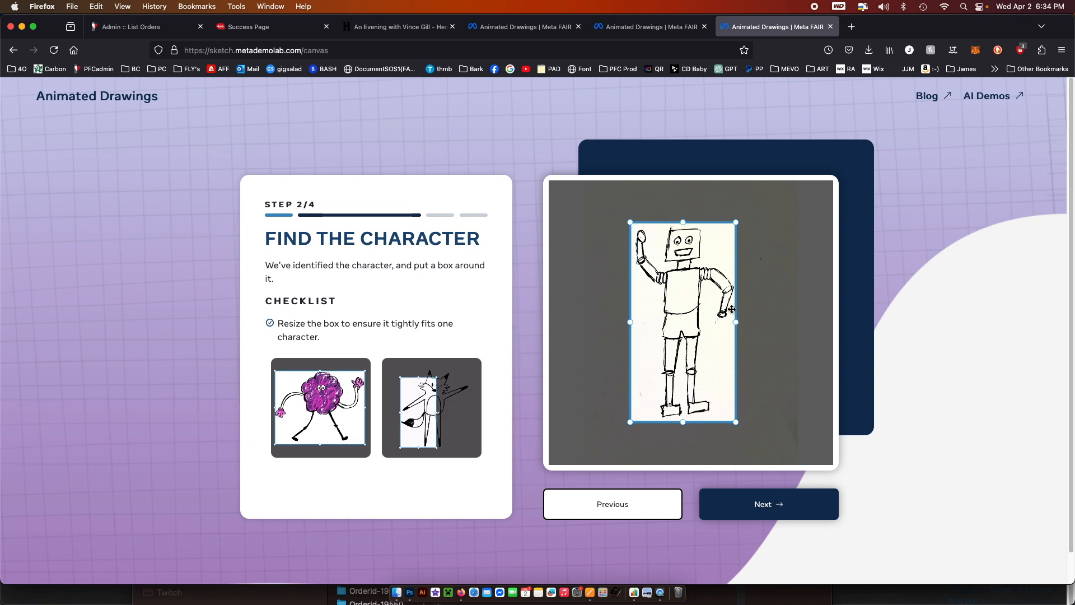
left_click_drag(736, 323, 740, 325)
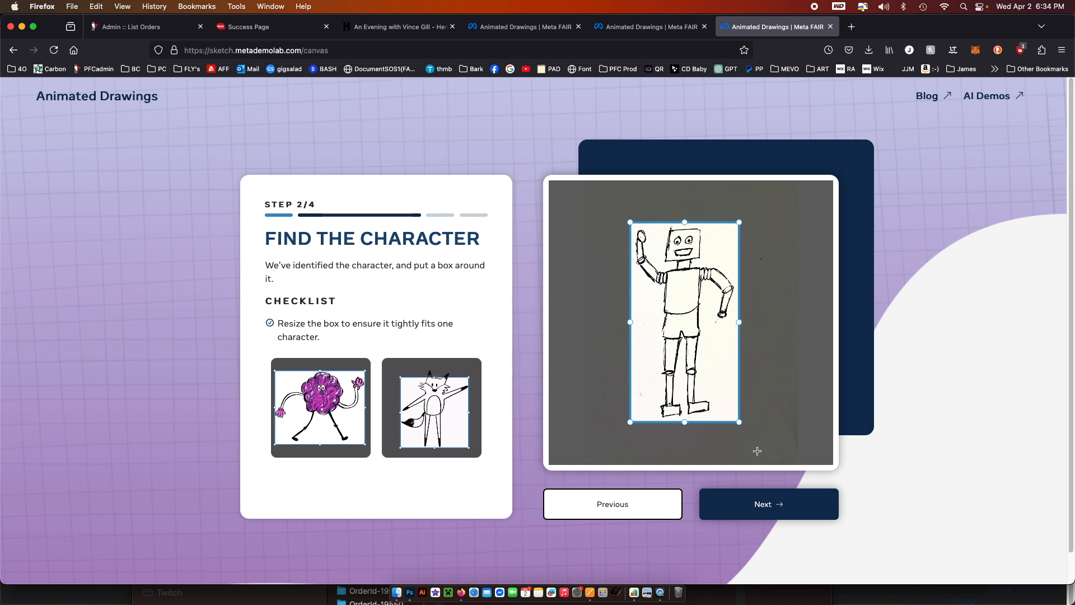
left_click(756, 505)
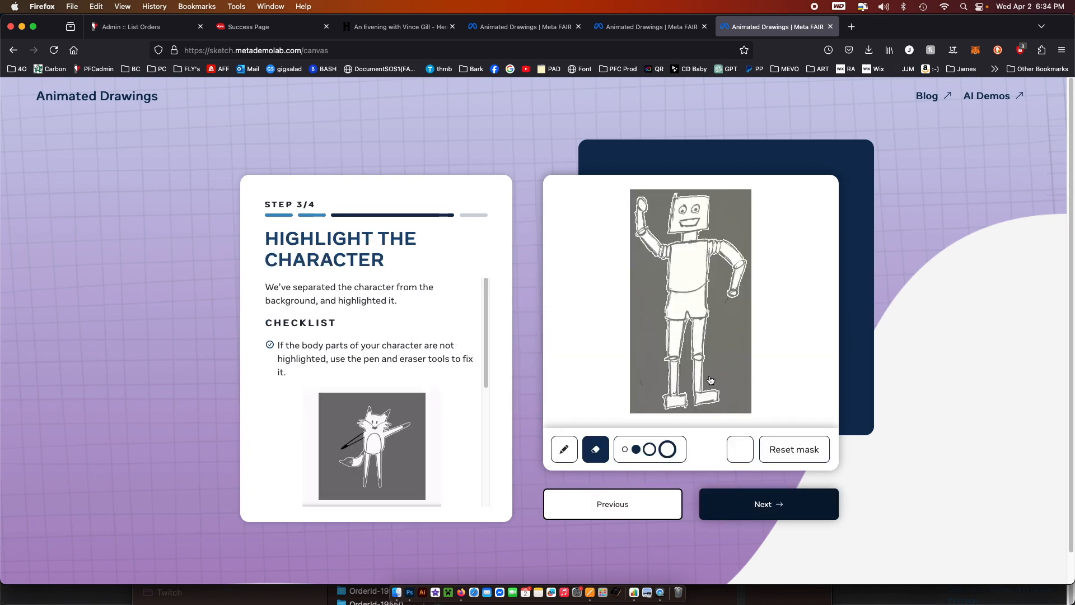
left_click(766, 504)
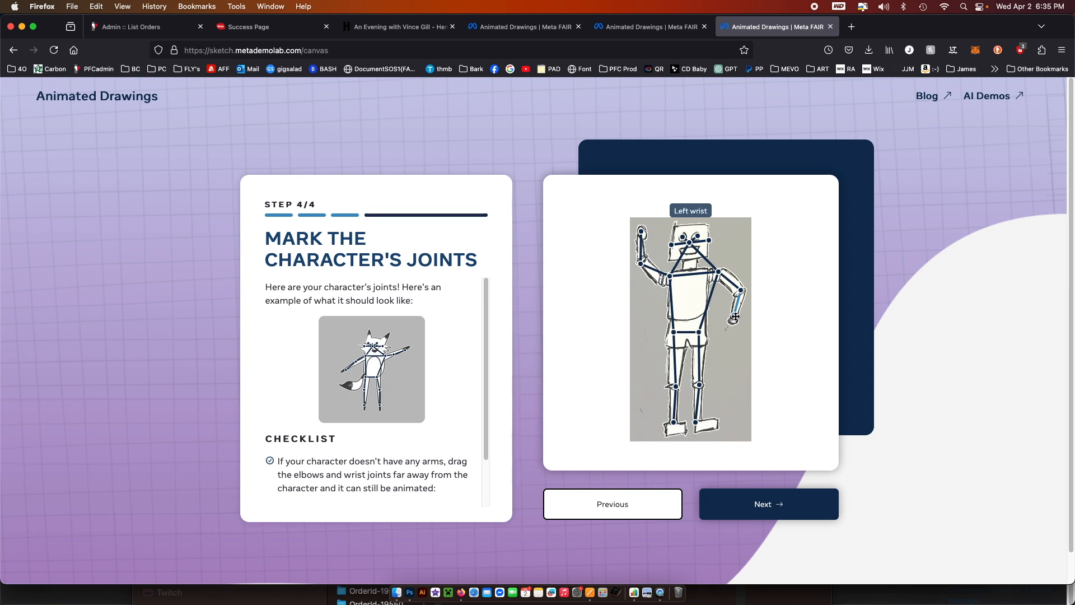
left_click(750, 509)
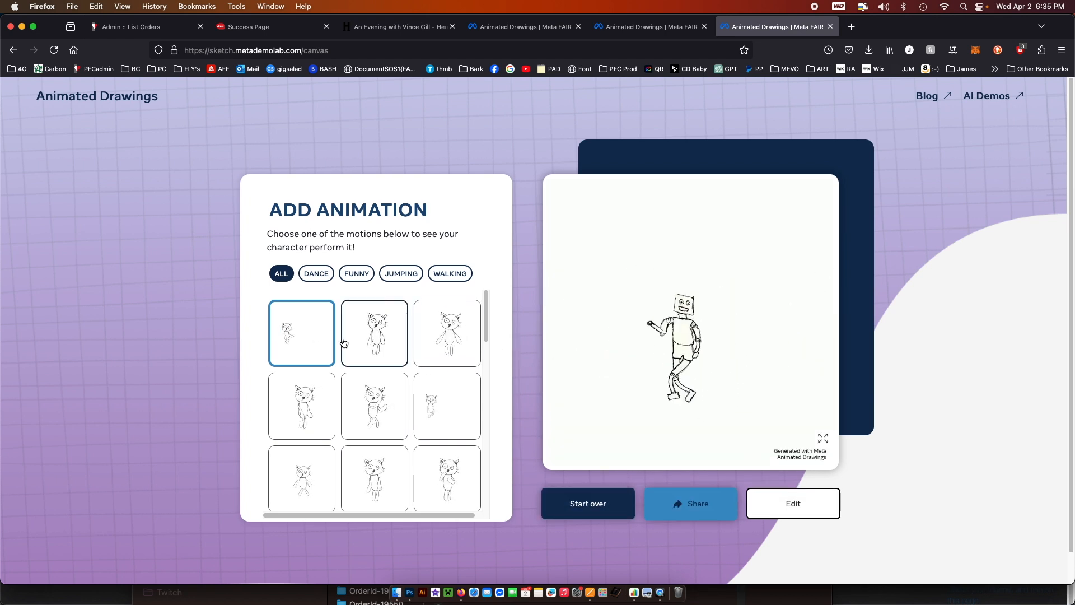
- Apply the wave hello motion to the robot and download the animation video
left_click(380, 349)
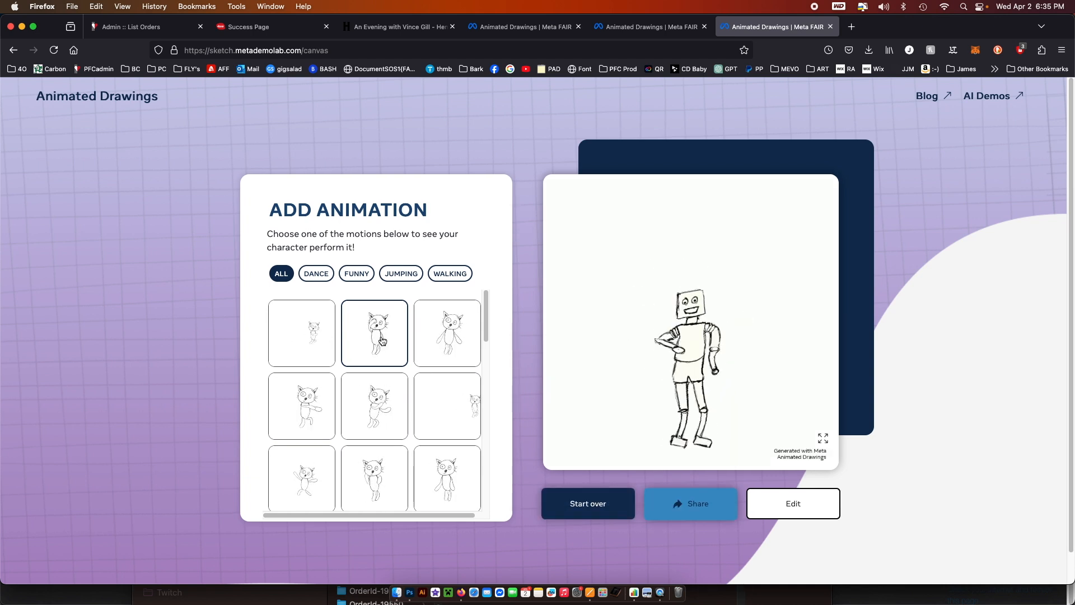
left_click(700, 504)
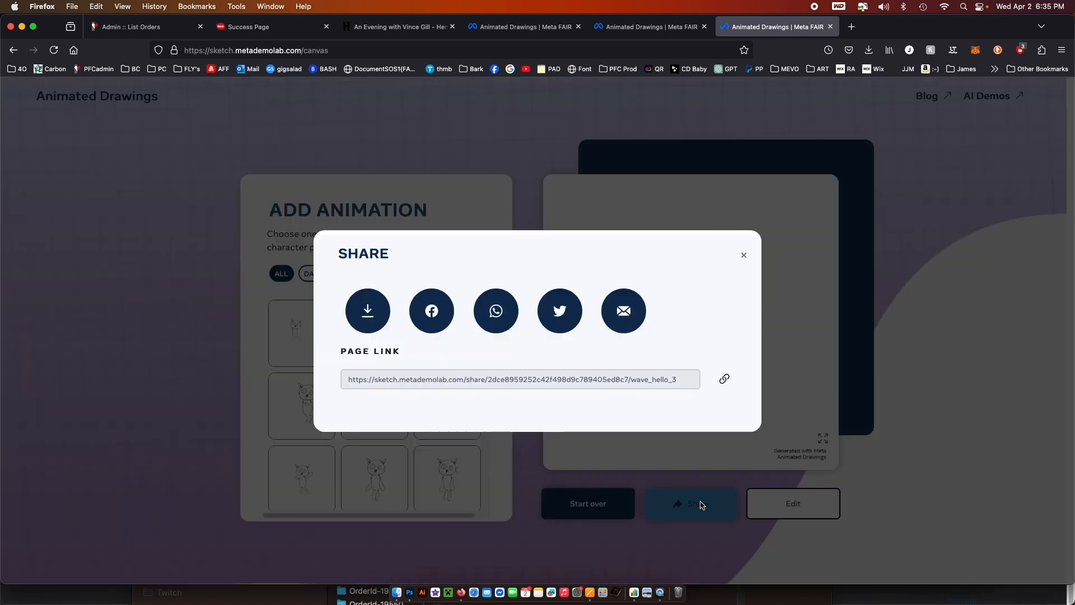
left_click(373, 316)
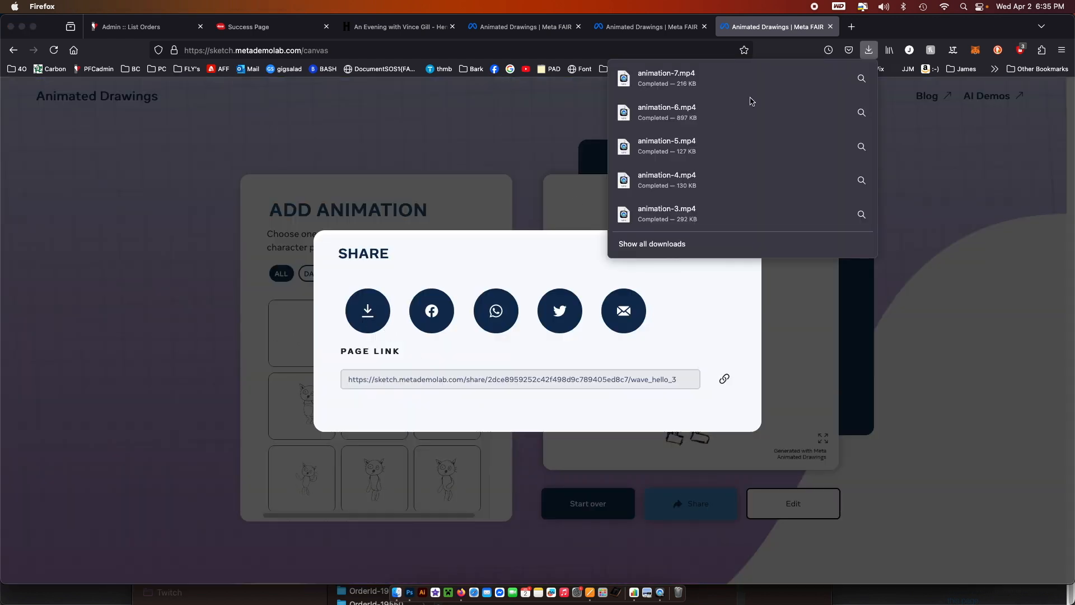
- Play the downloaded animation-7.mp4 in QuickTime Player to check it, and return to the Animated Drawings page in Firefox
left_click(798, 84)
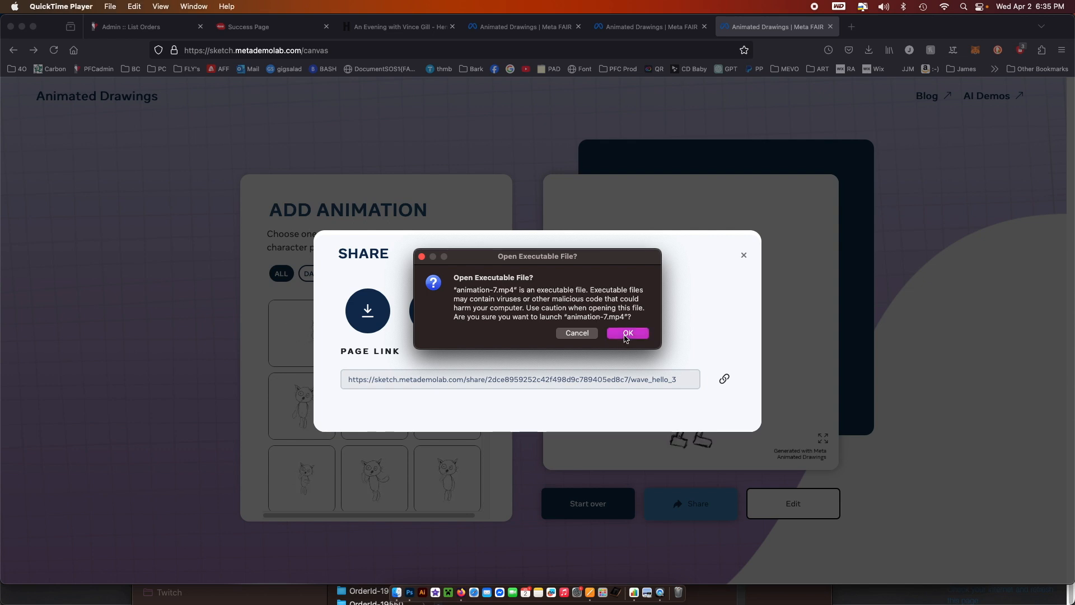
left_click(625, 335)
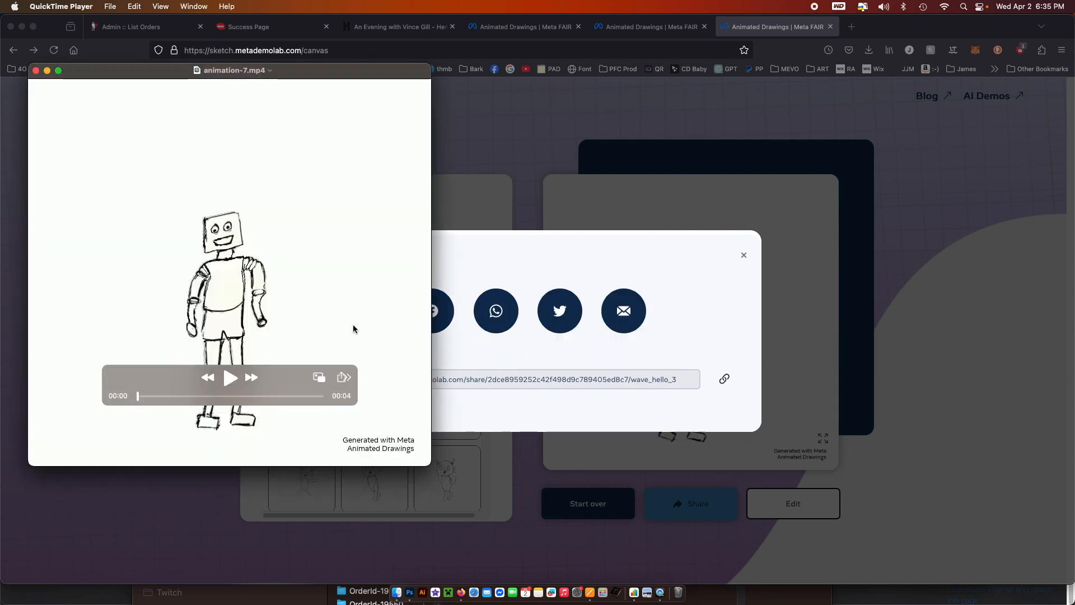
left_click(227, 381)
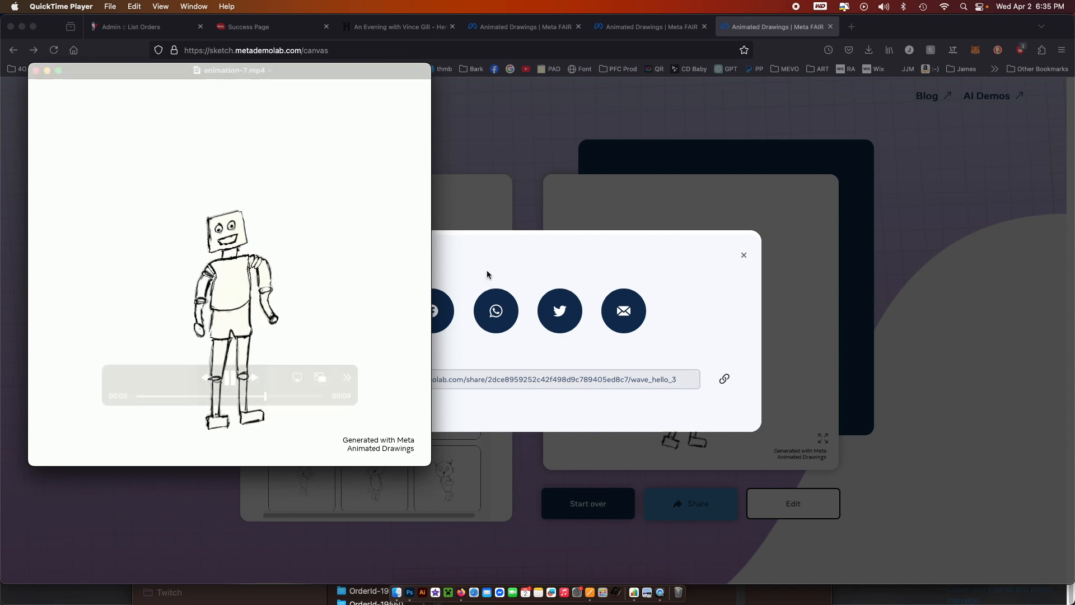
left_click(687, 218)
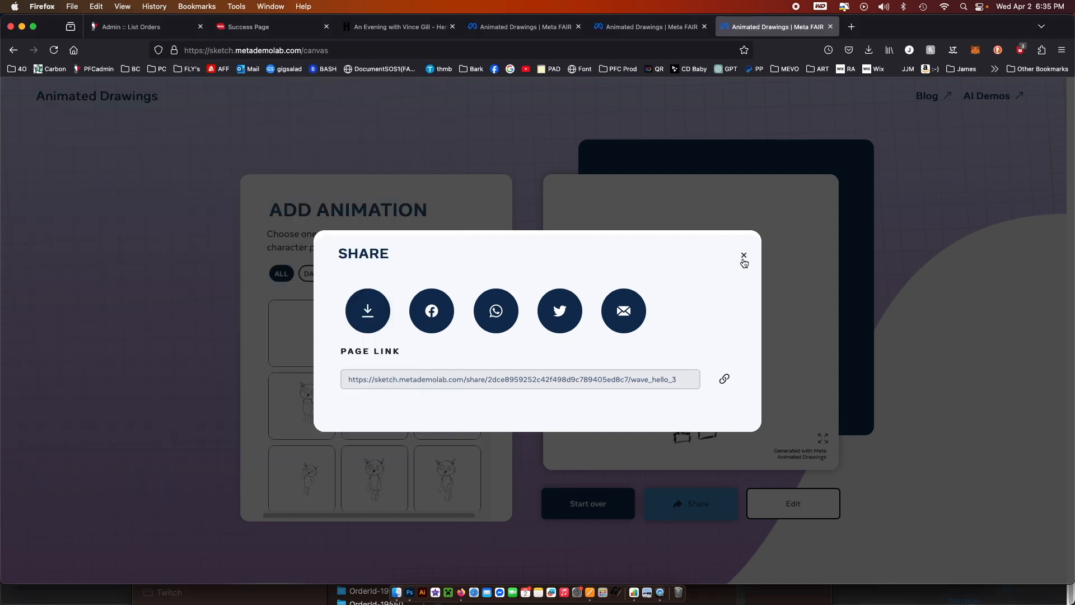
- Close the share dialog and preview the jumping motion with the blue spring on the robot
left_click(745, 258)
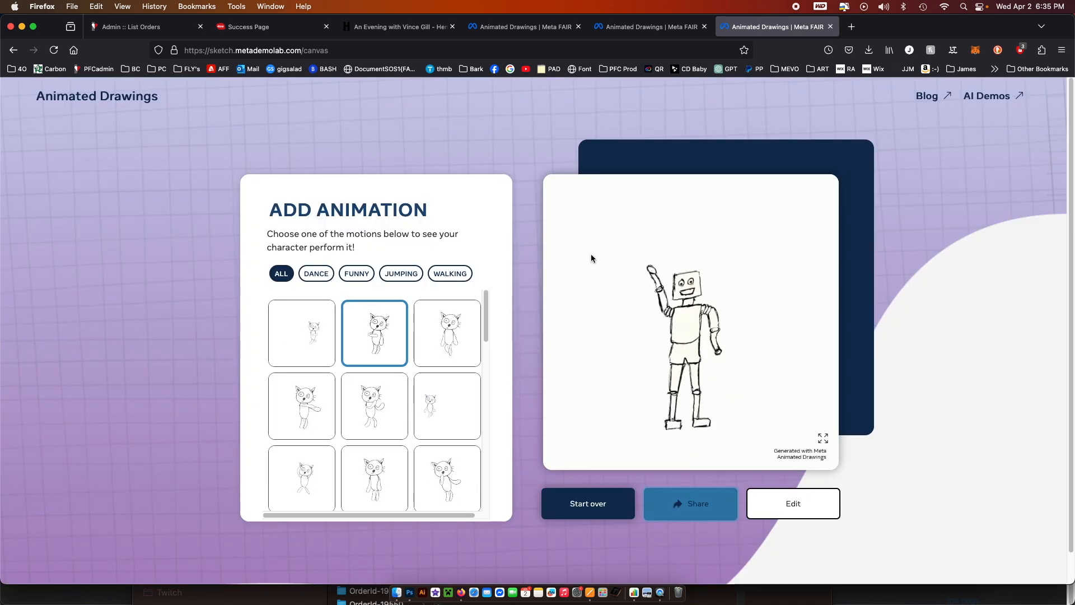
left_click(412, 276)
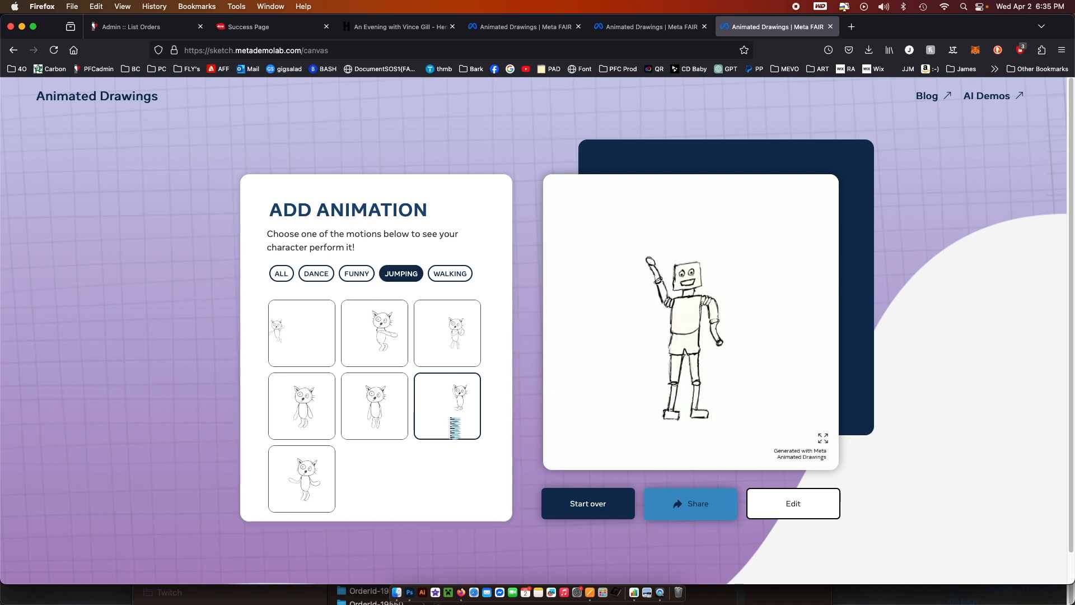
left_click(448, 421)
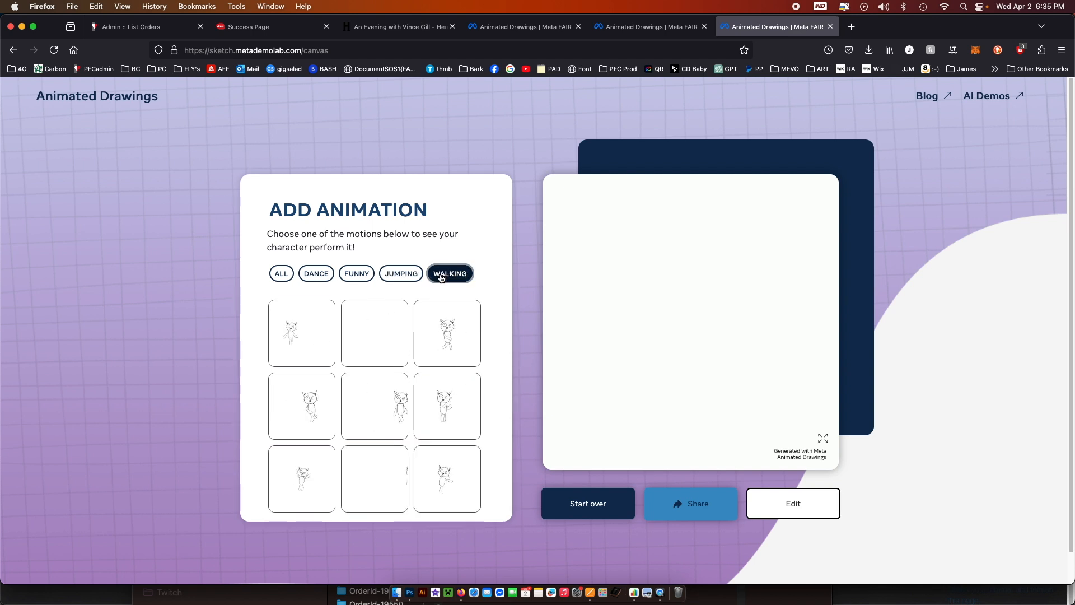
- Start over with jeff2.jpg from the Desktop as the new image, and continue to finding the character
left_click(622, 504)
left_click(622, 506)
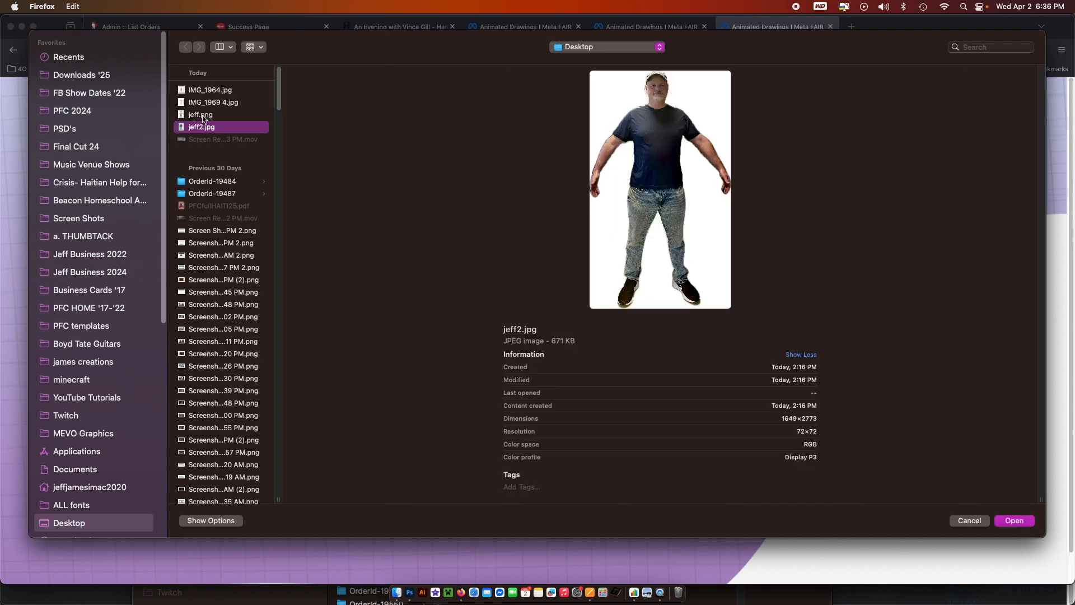
left_click(1013, 521)
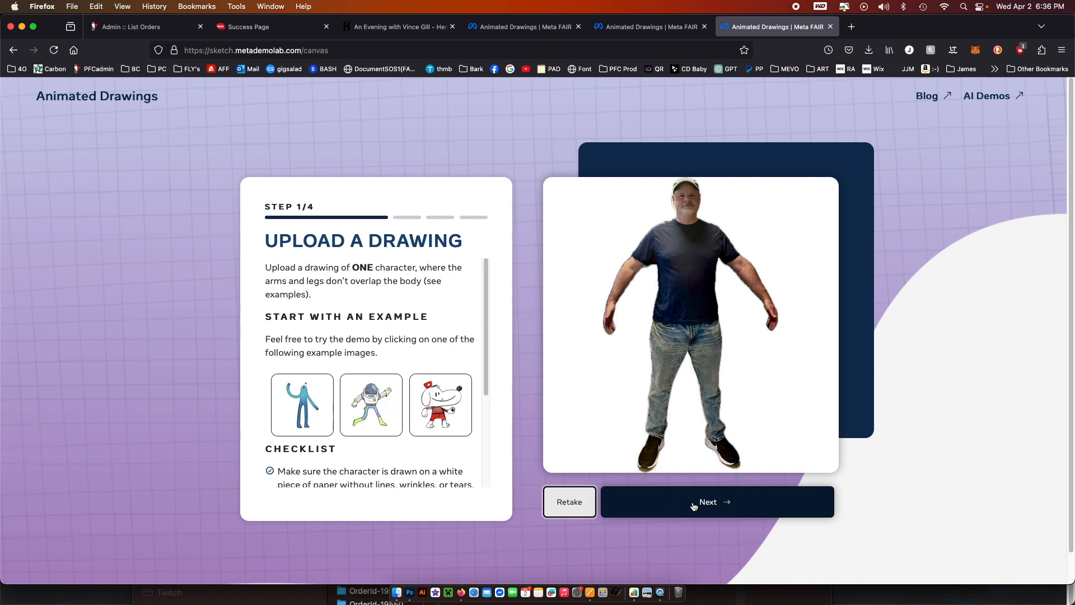
left_click(694, 503)
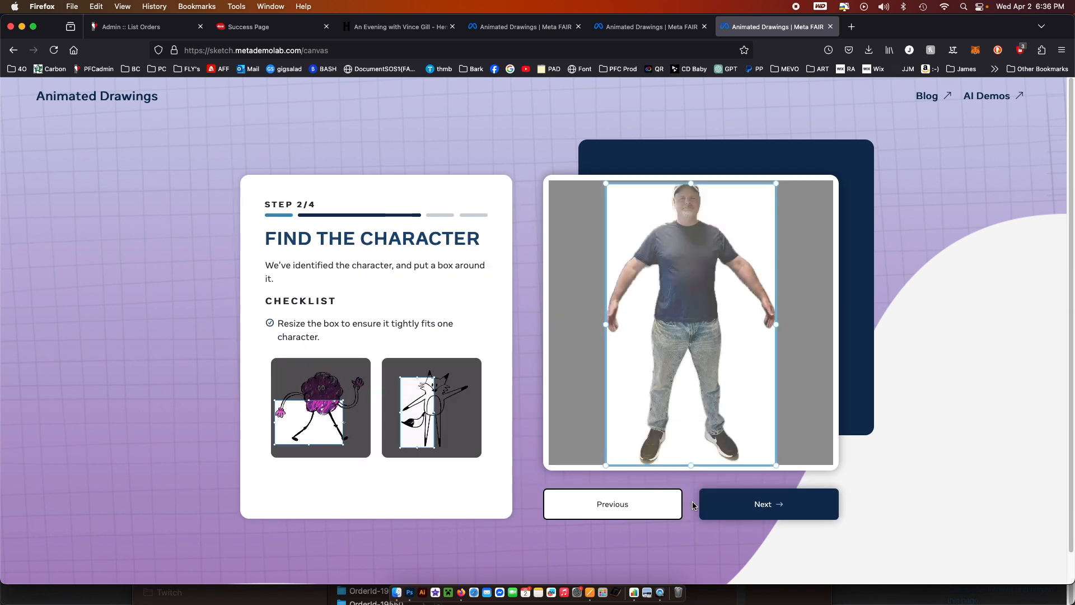
- Enlarge the box slightly above the man's cap and outside both hands, and accept it
left_click_drag(691, 183, 691, 177)
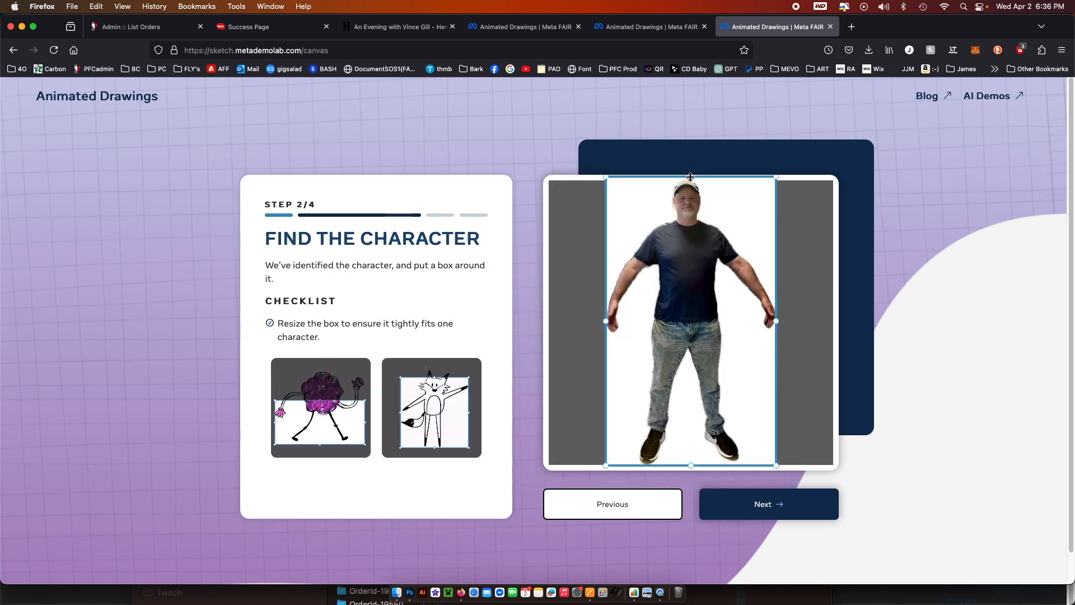
left_click_drag(777, 323, 781, 324)
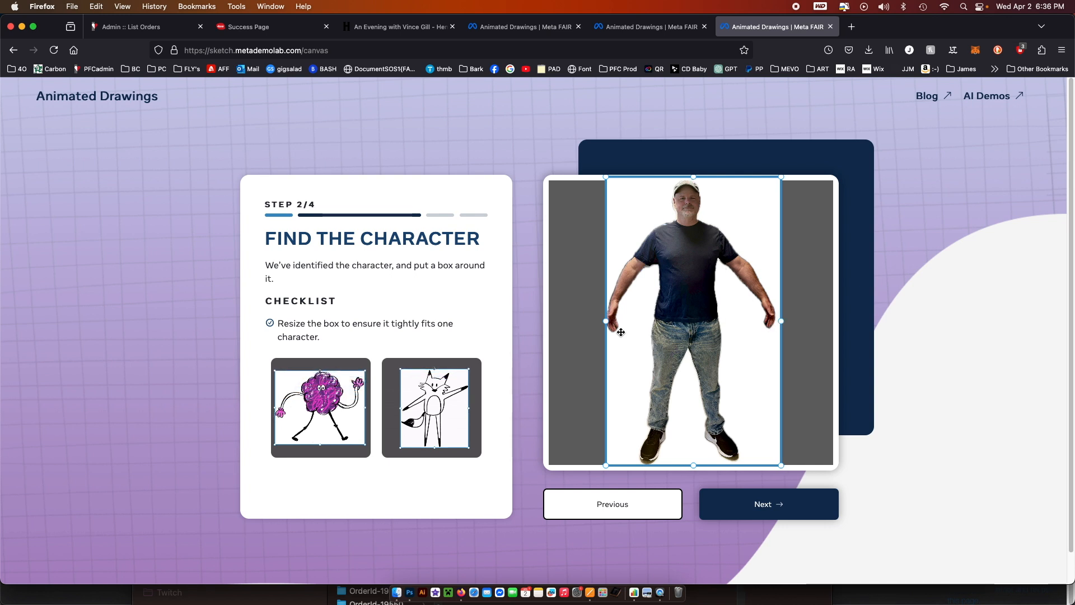
left_click_drag(607, 324, 599, 324)
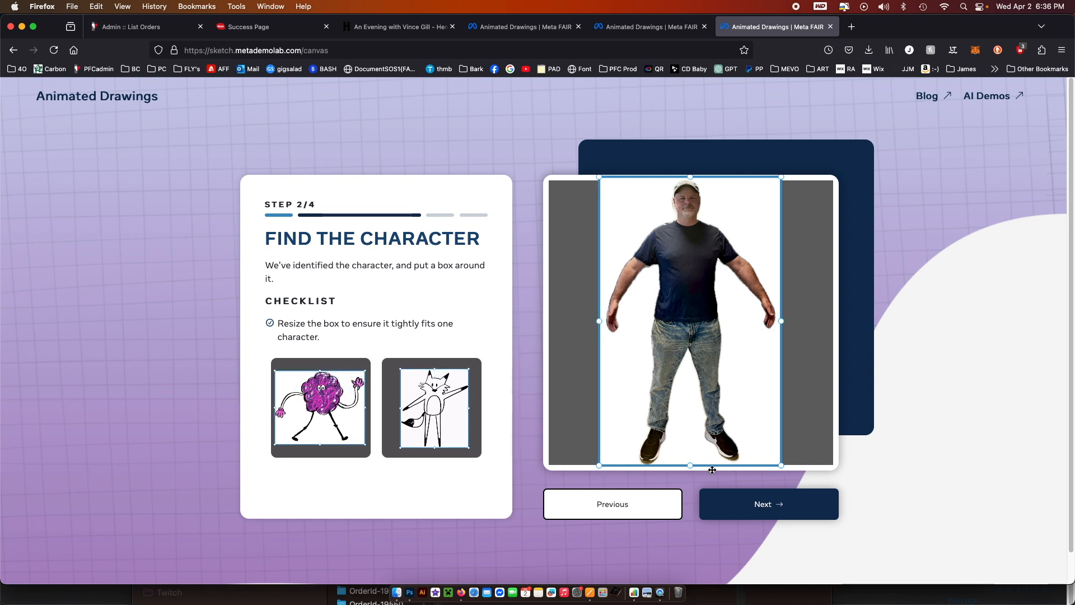
left_click(726, 499)
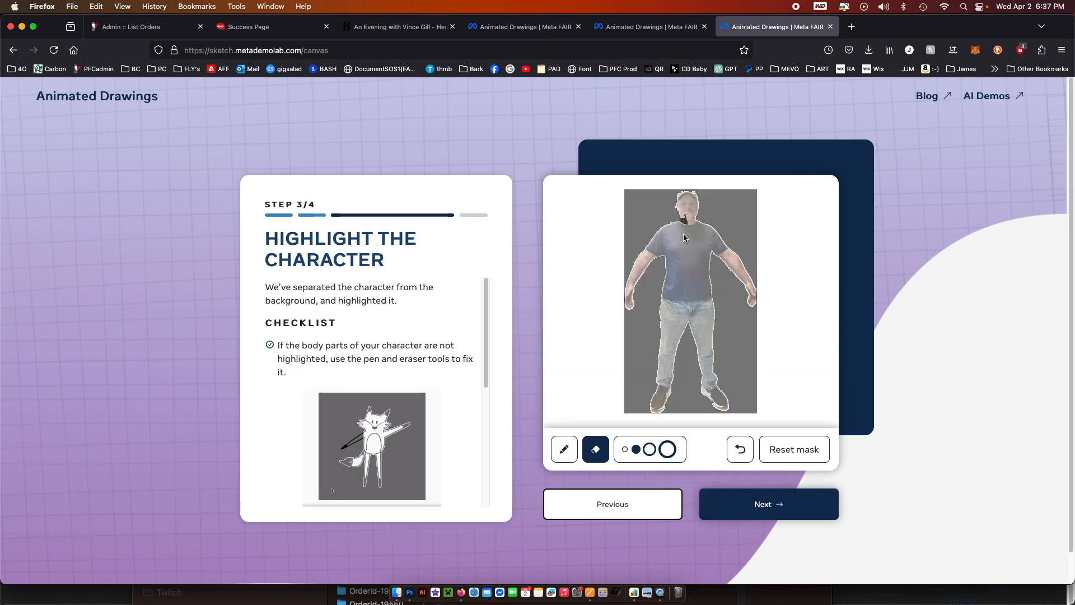
- Restore the erased spot at the man's chin in the mask with the pen, and accept the mask and detected joints
left_click(564, 448)
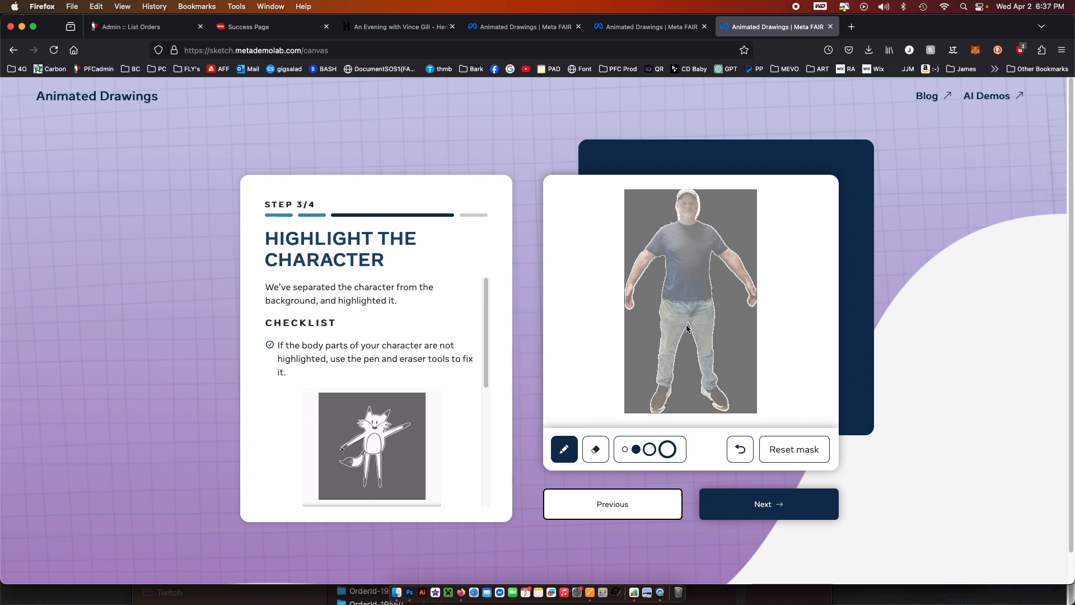
left_click(770, 511)
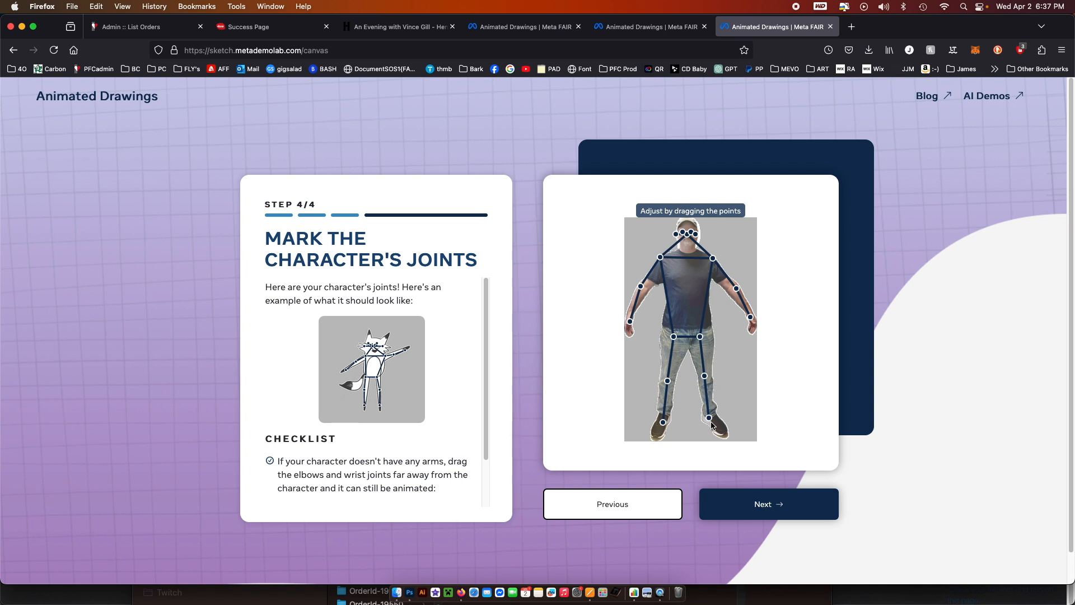
left_click(739, 506)
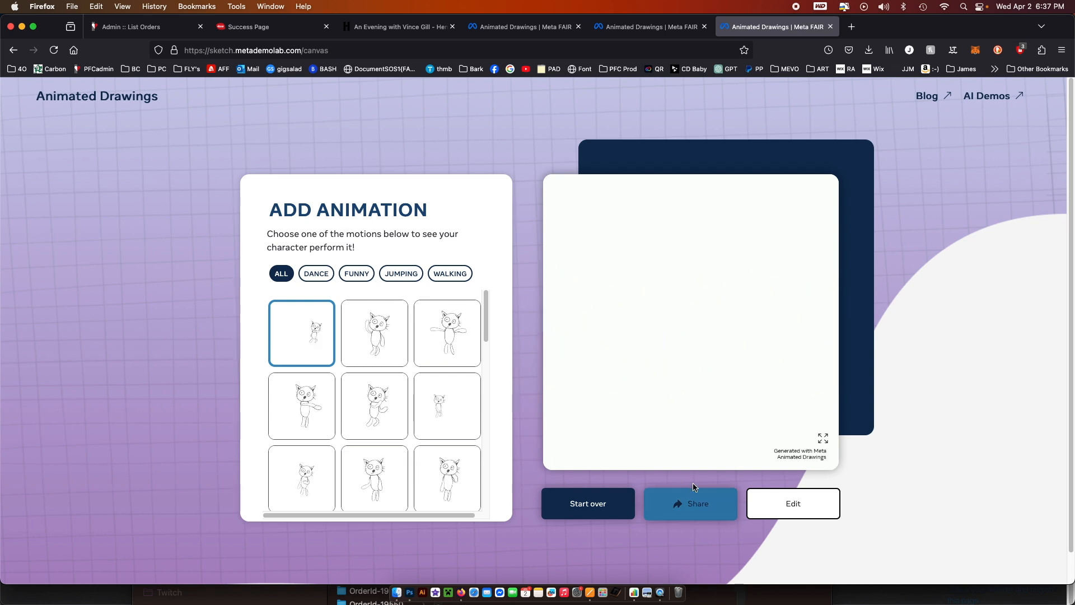
- Apply the hip_hop_dancing3 dance motion to the man and download the animation video
left_click(447, 479)
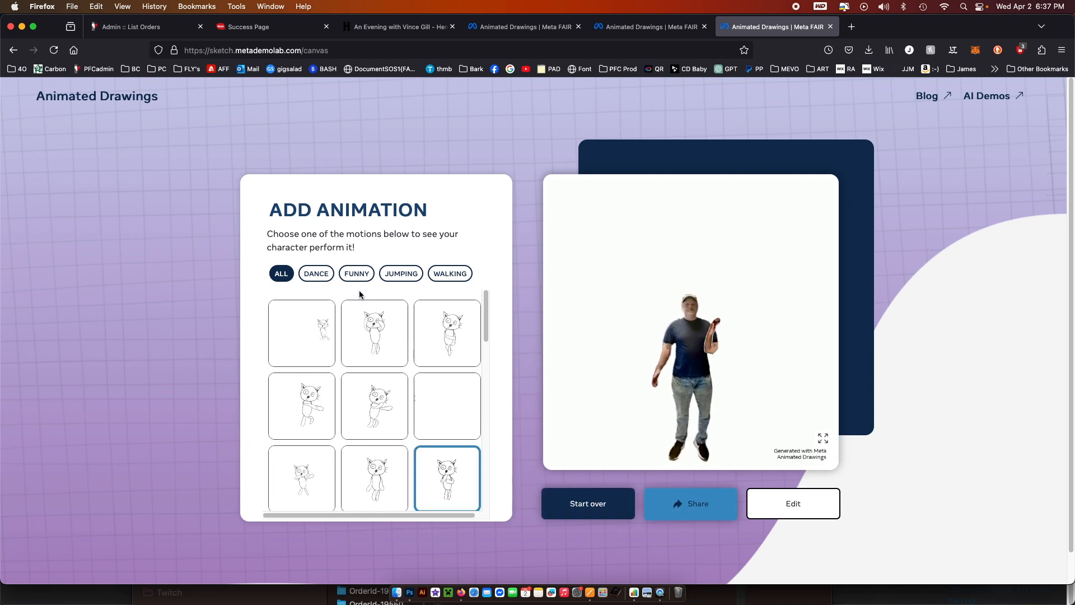
left_click(322, 272)
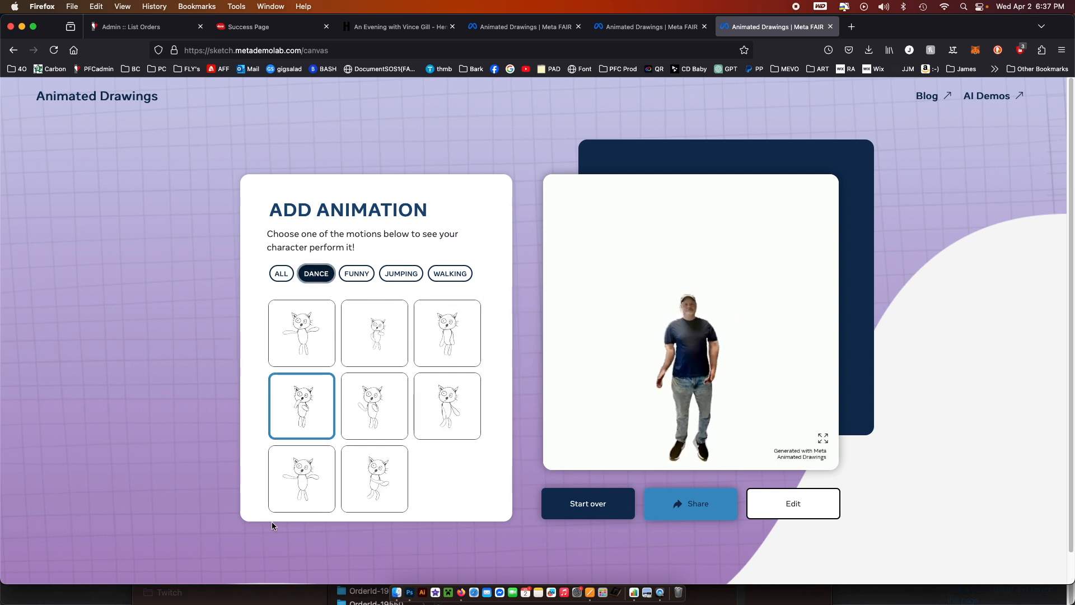
left_click(300, 486)
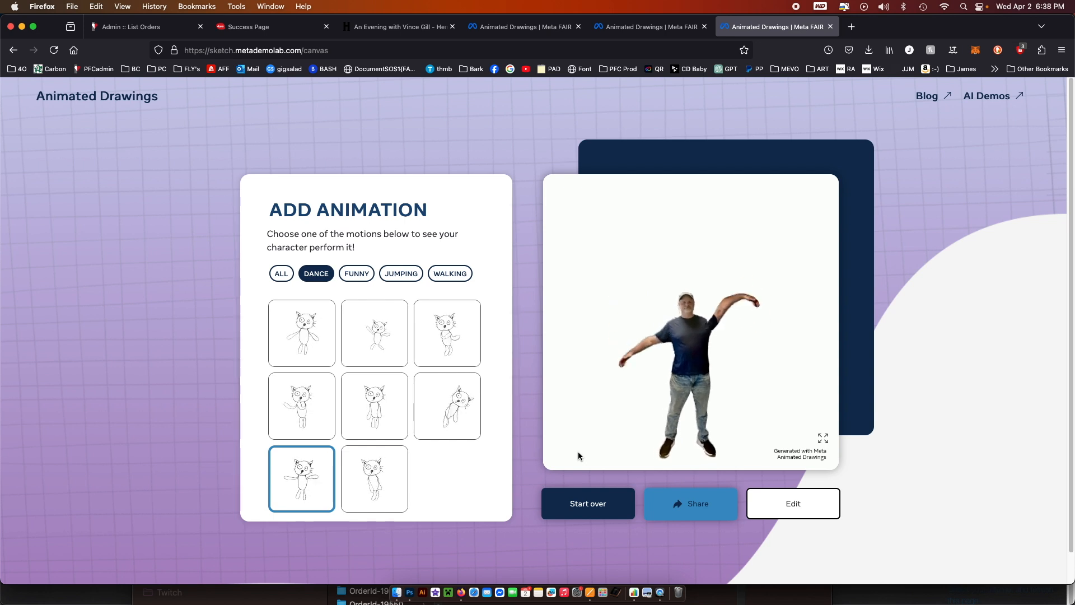
left_click(685, 509)
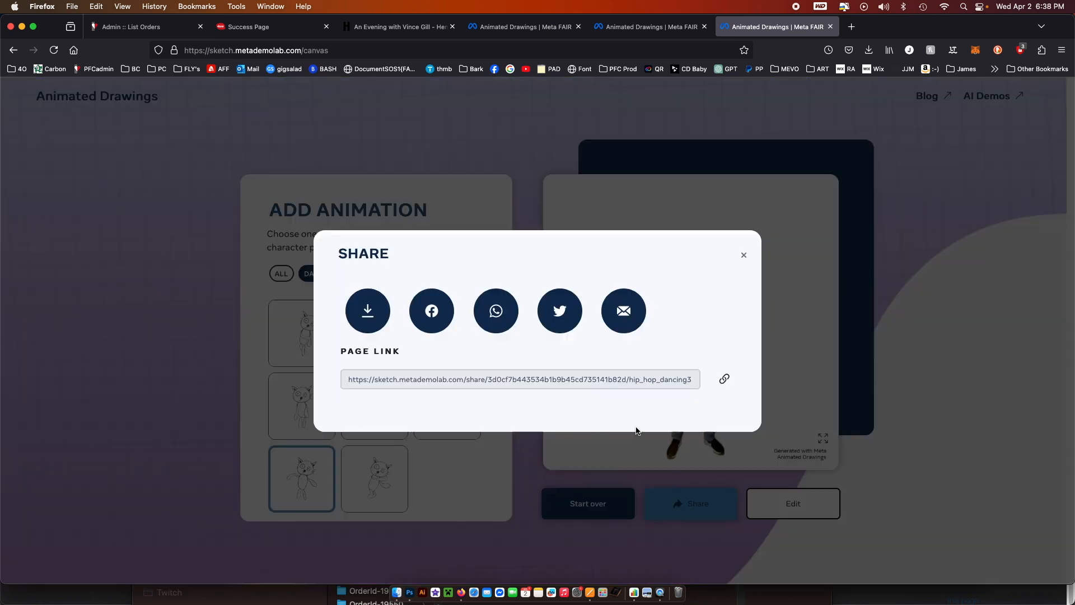
left_click(360, 315)
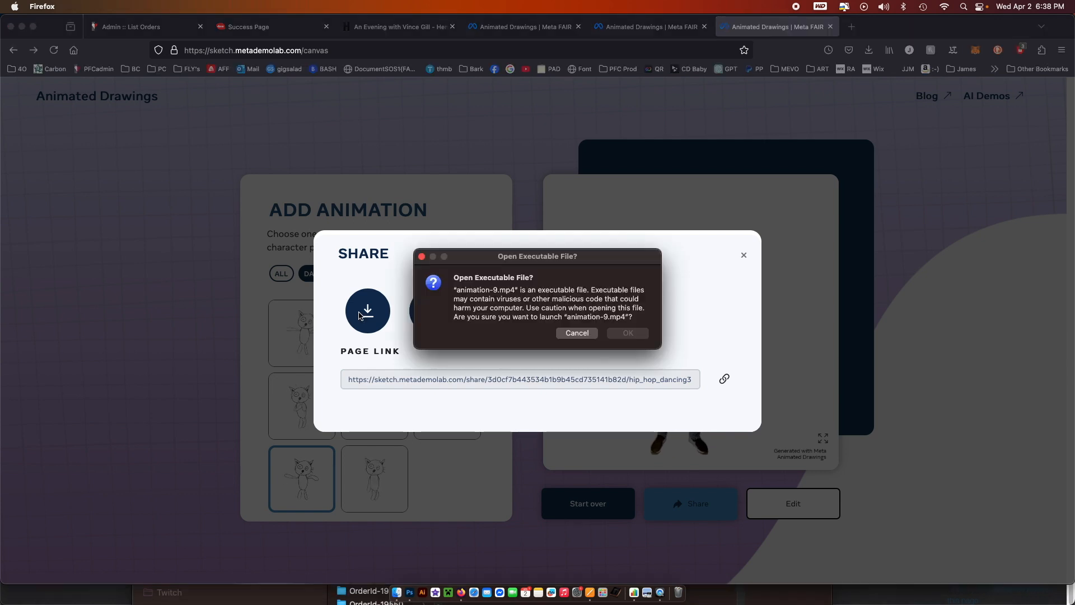
- Play the downloaded animation-9.mp4 in QuickTime Player to check it, and close the share dialog in Firefox
left_click(628, 334)
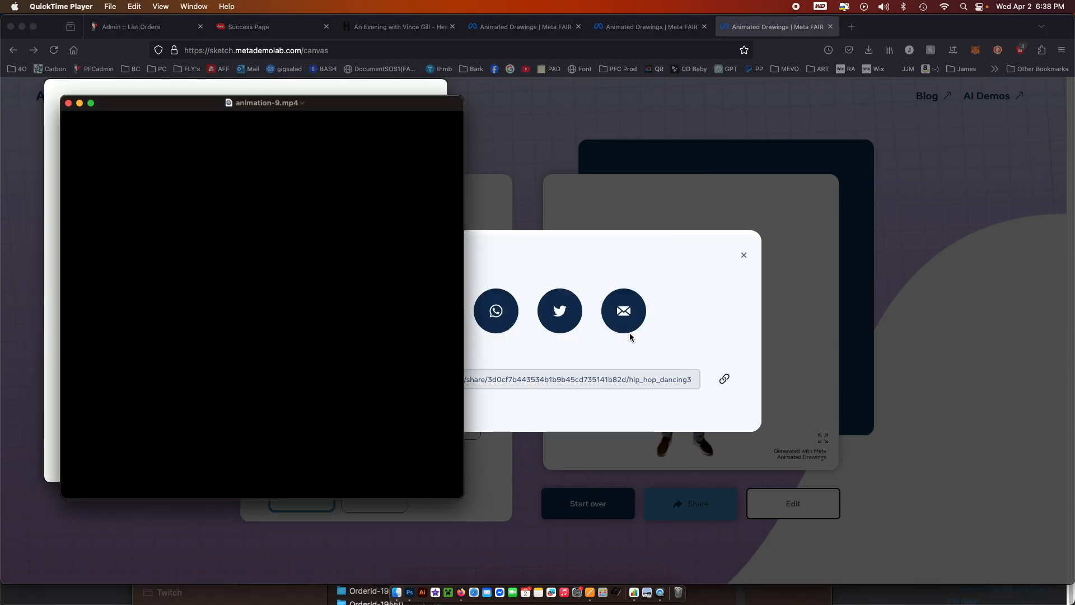
left_click(261, 412)
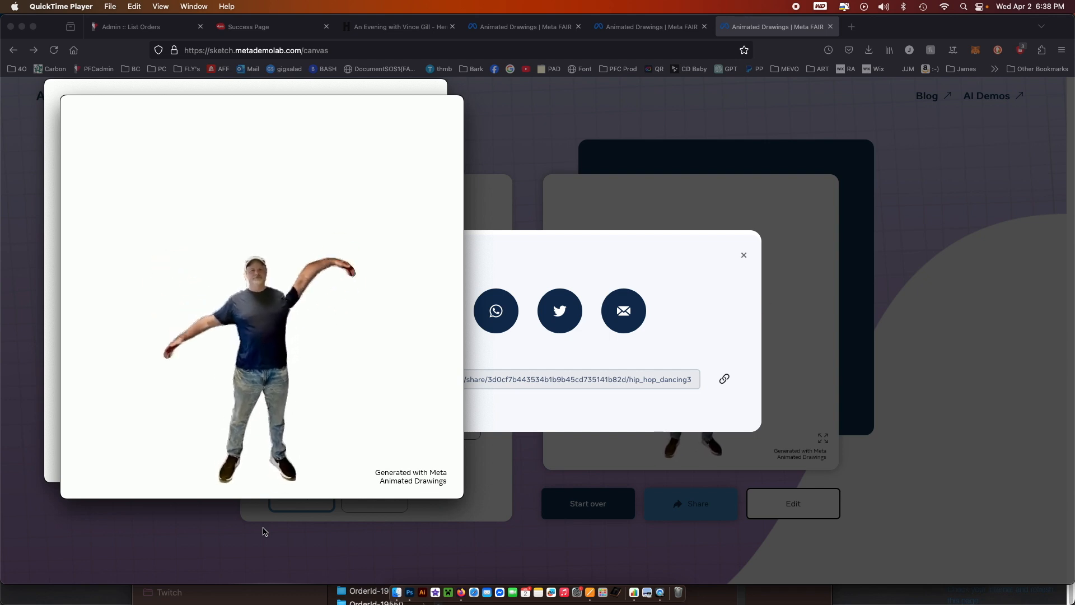
left_click(701, 264)
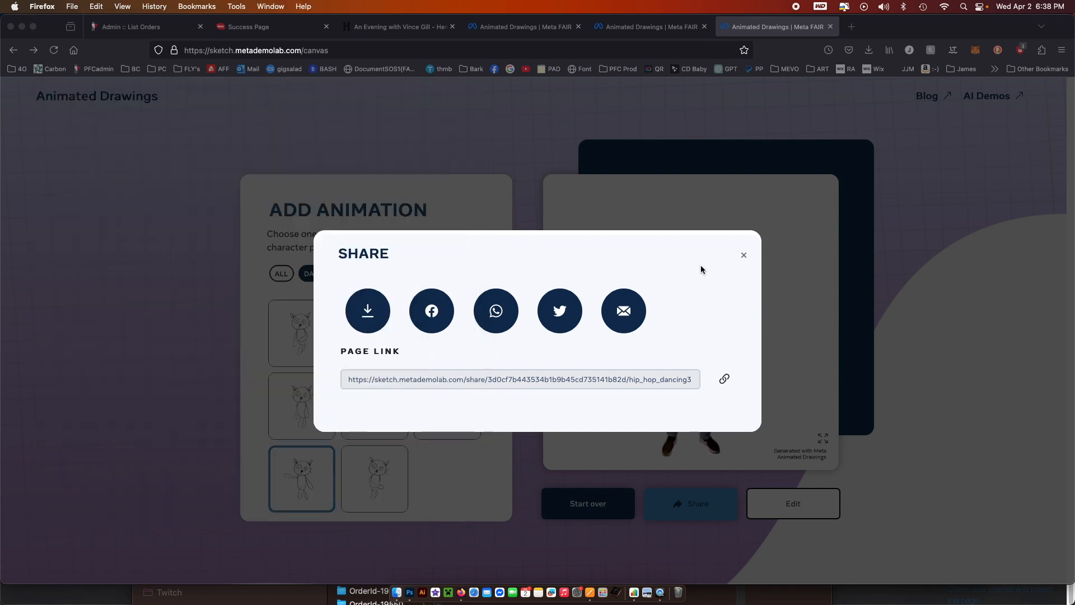
left_click(744, 255)
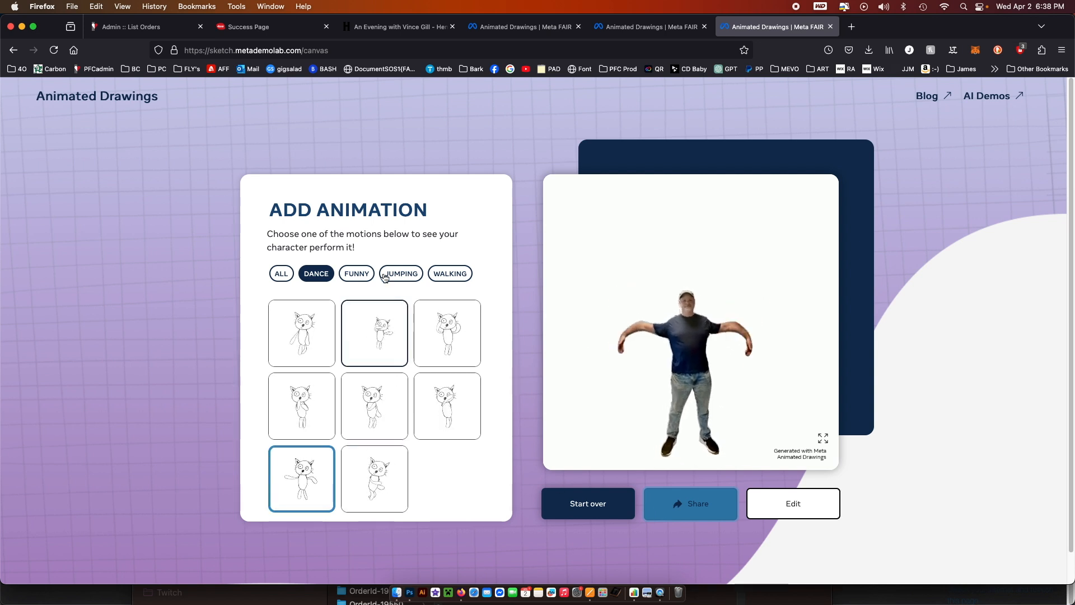
- Preview the first walking motion on the man, and start over for a new image
left_click(448, 274)
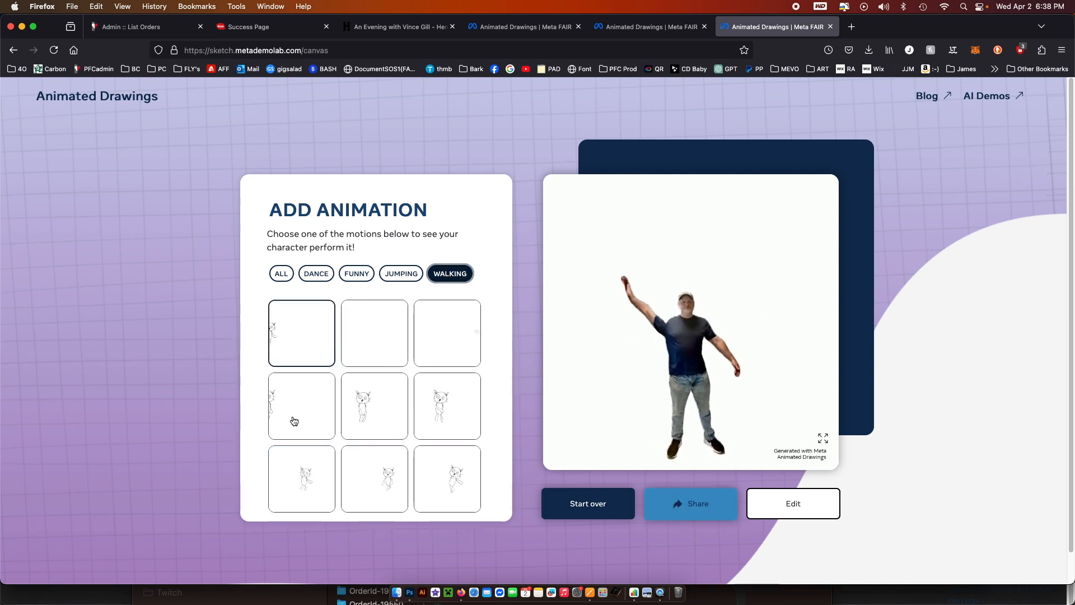
left_click(296, 342)
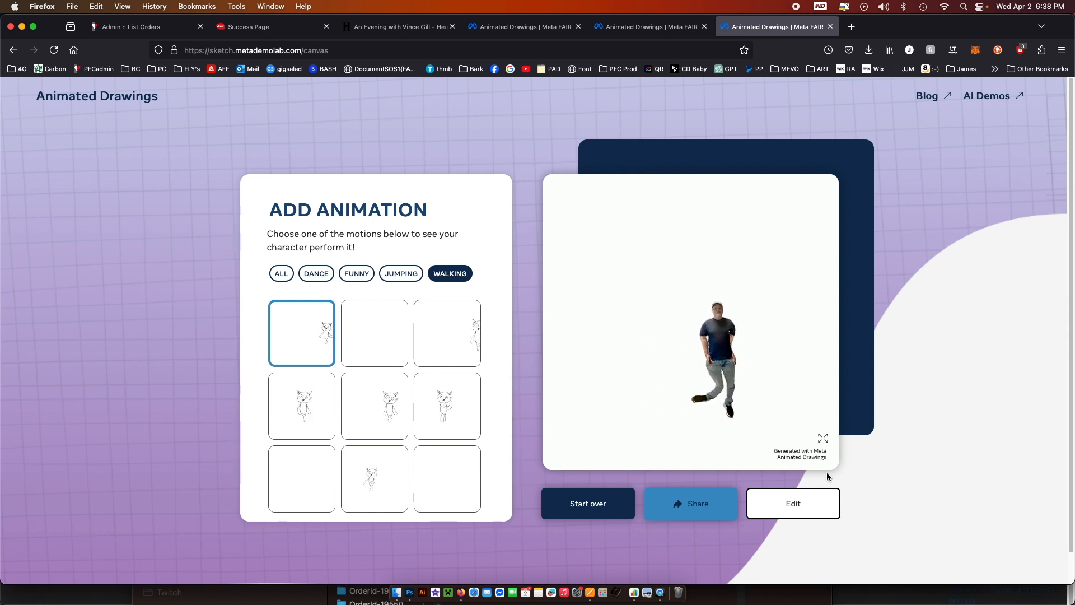
left_click(583, 517)
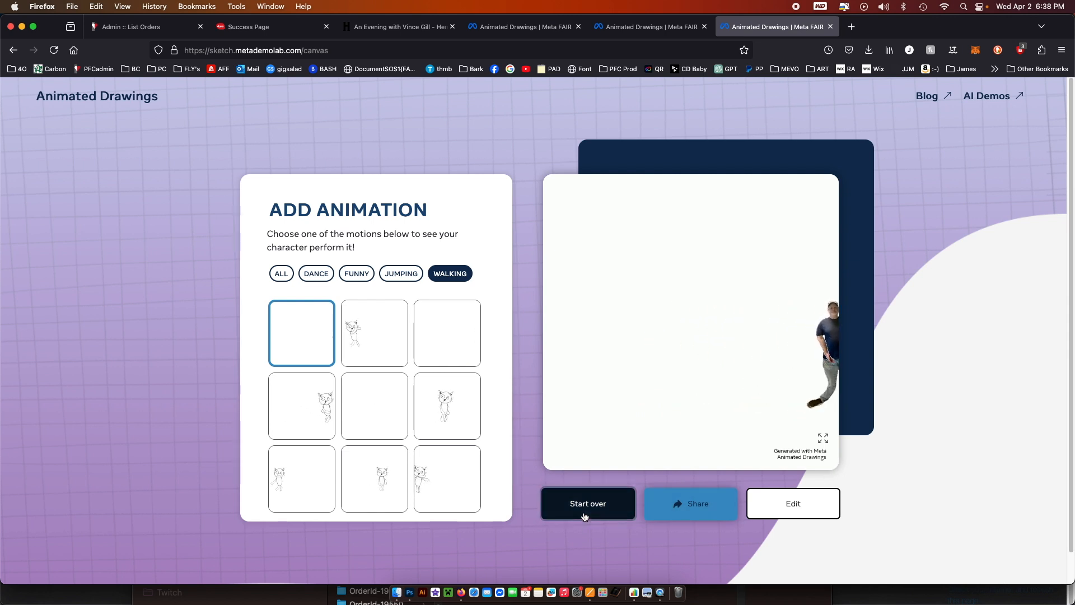